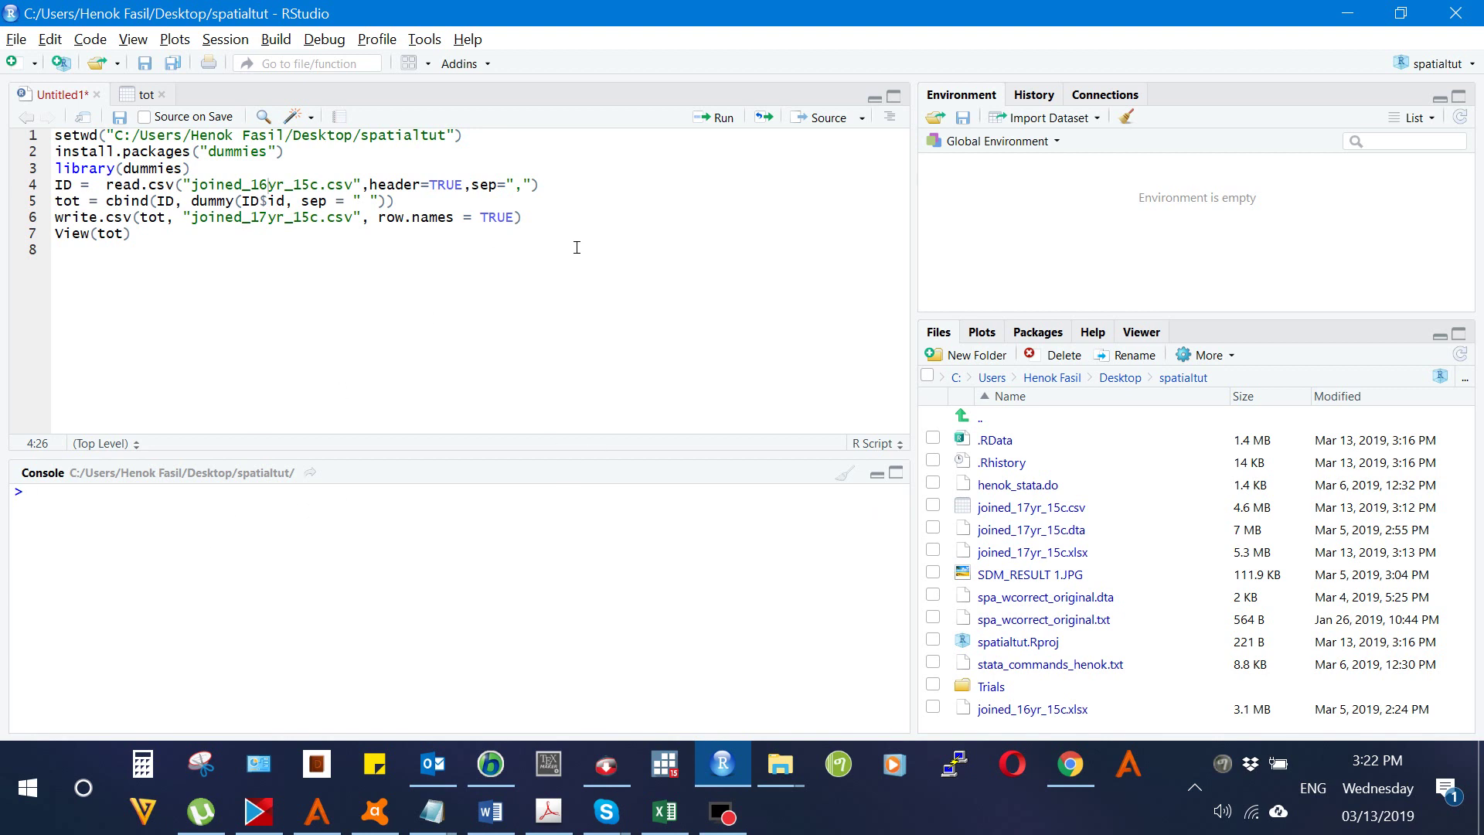
Step: Run the setwd line for the spatialtut folder, then run library(dummies)
click(493, 147)
key(ctrl+Return)
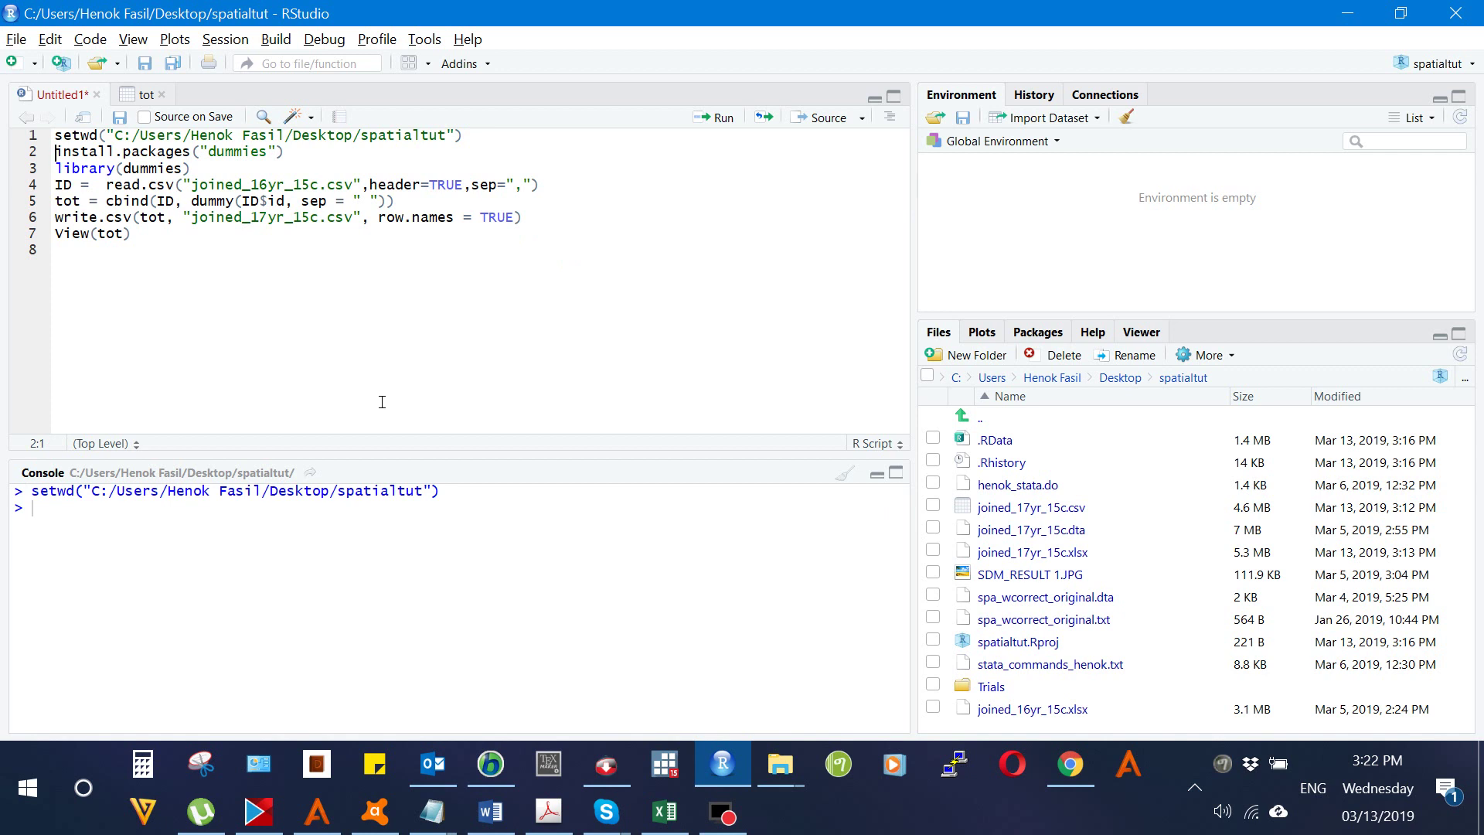
key(ctrl+Return)
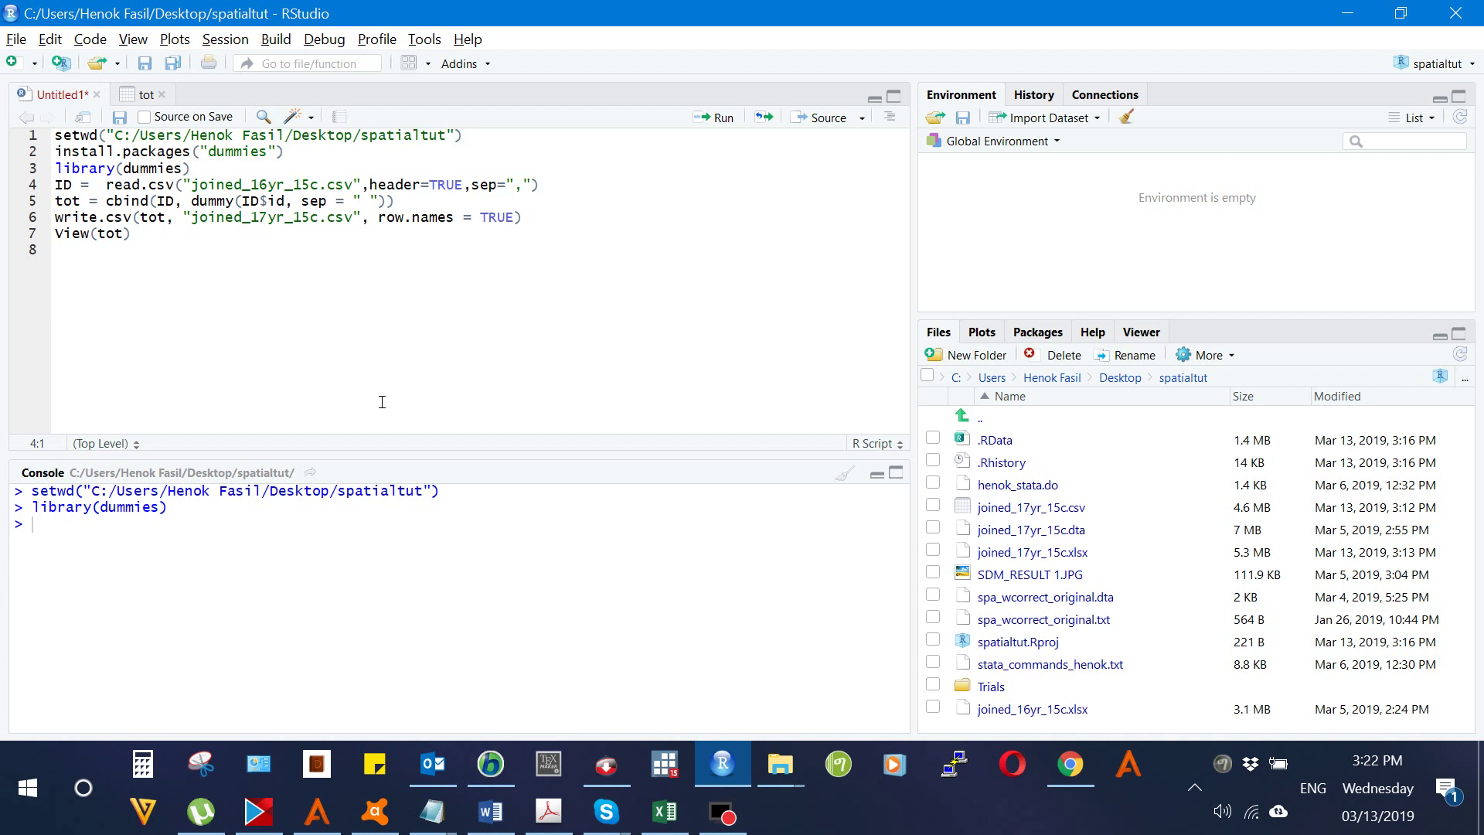
Step: Run the read.csv line for joined_16yr_15c.csv, which fails with a no-such-file error
click(561, 196)
key(ctrl+Return)
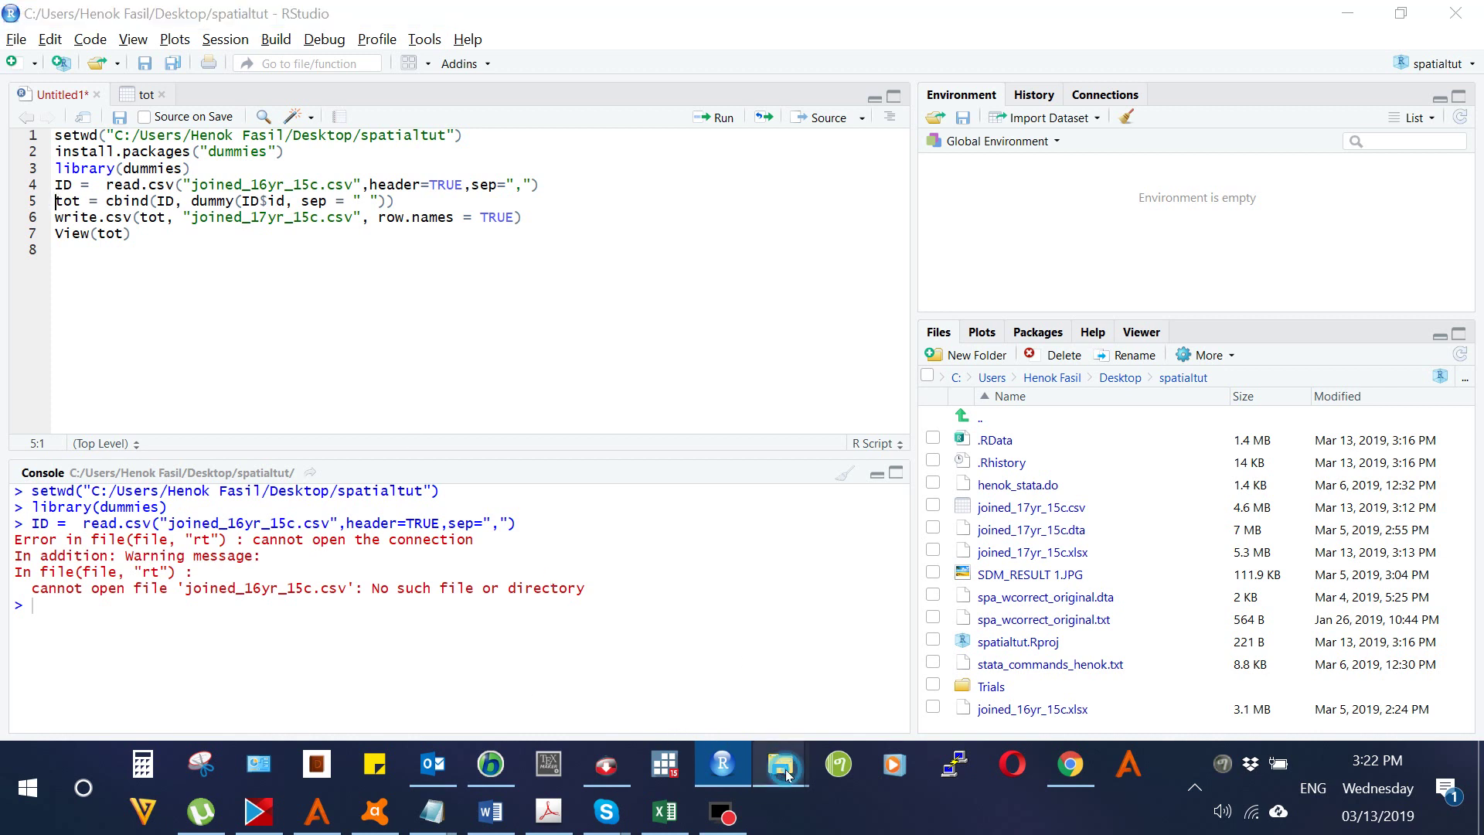
Step: Open joined_16yr_15c.xlsx in Excel from spatialtut and close the joined_17yr_15c workbook
mouse_move(780, 765)
click(702, 660)
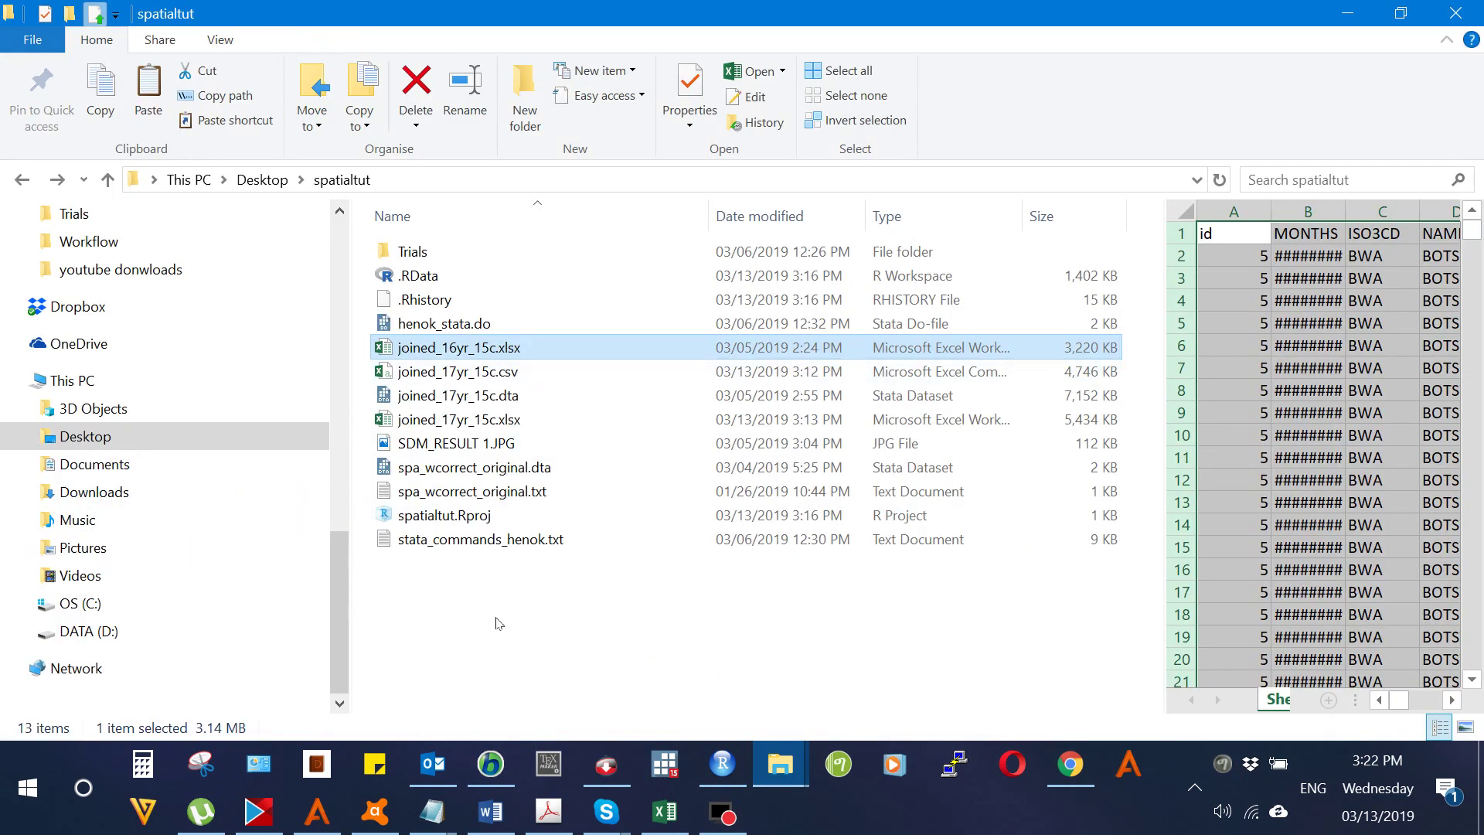
double_click(480, 361)
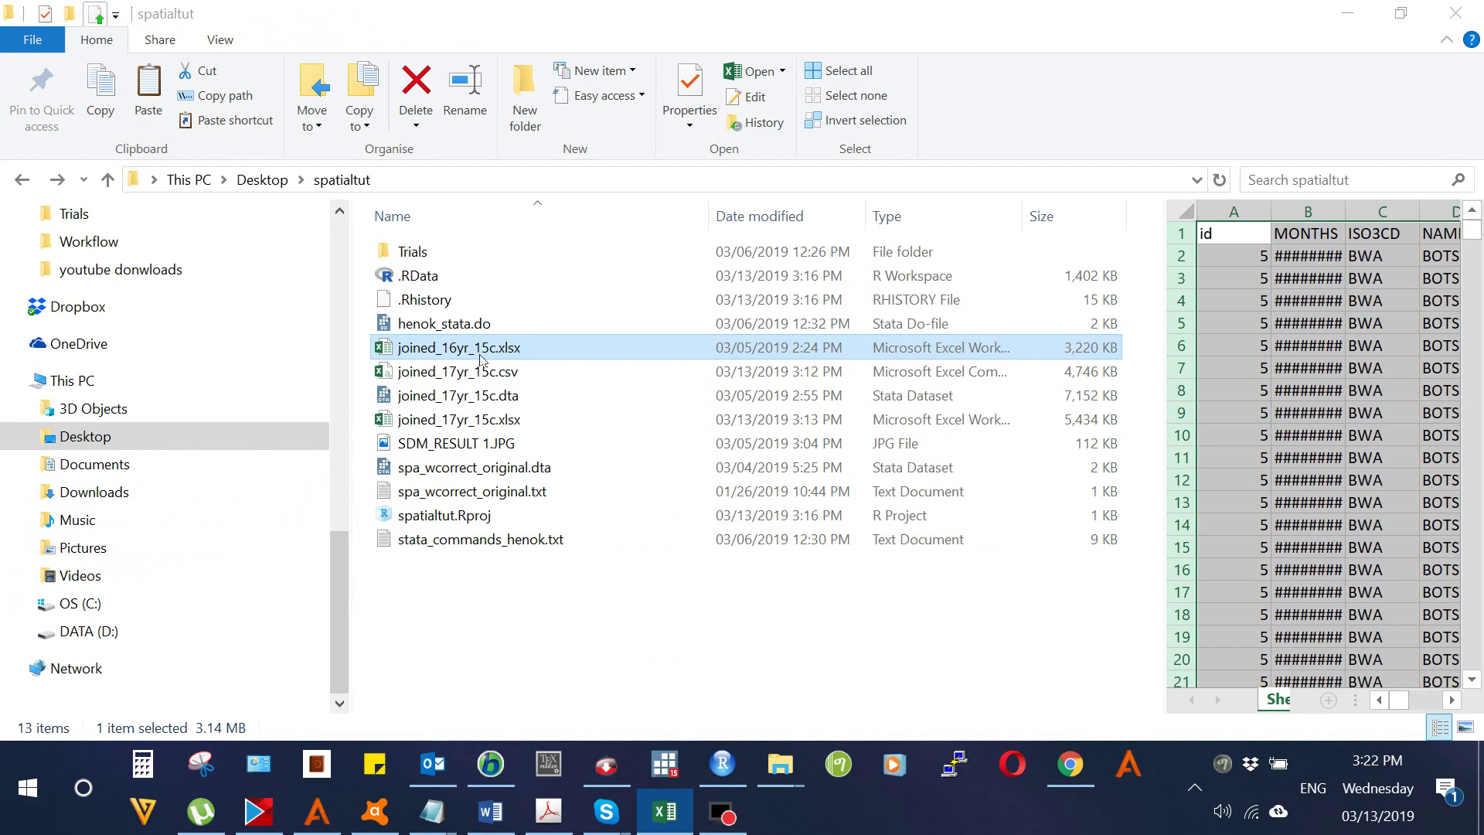
click(662, 816)
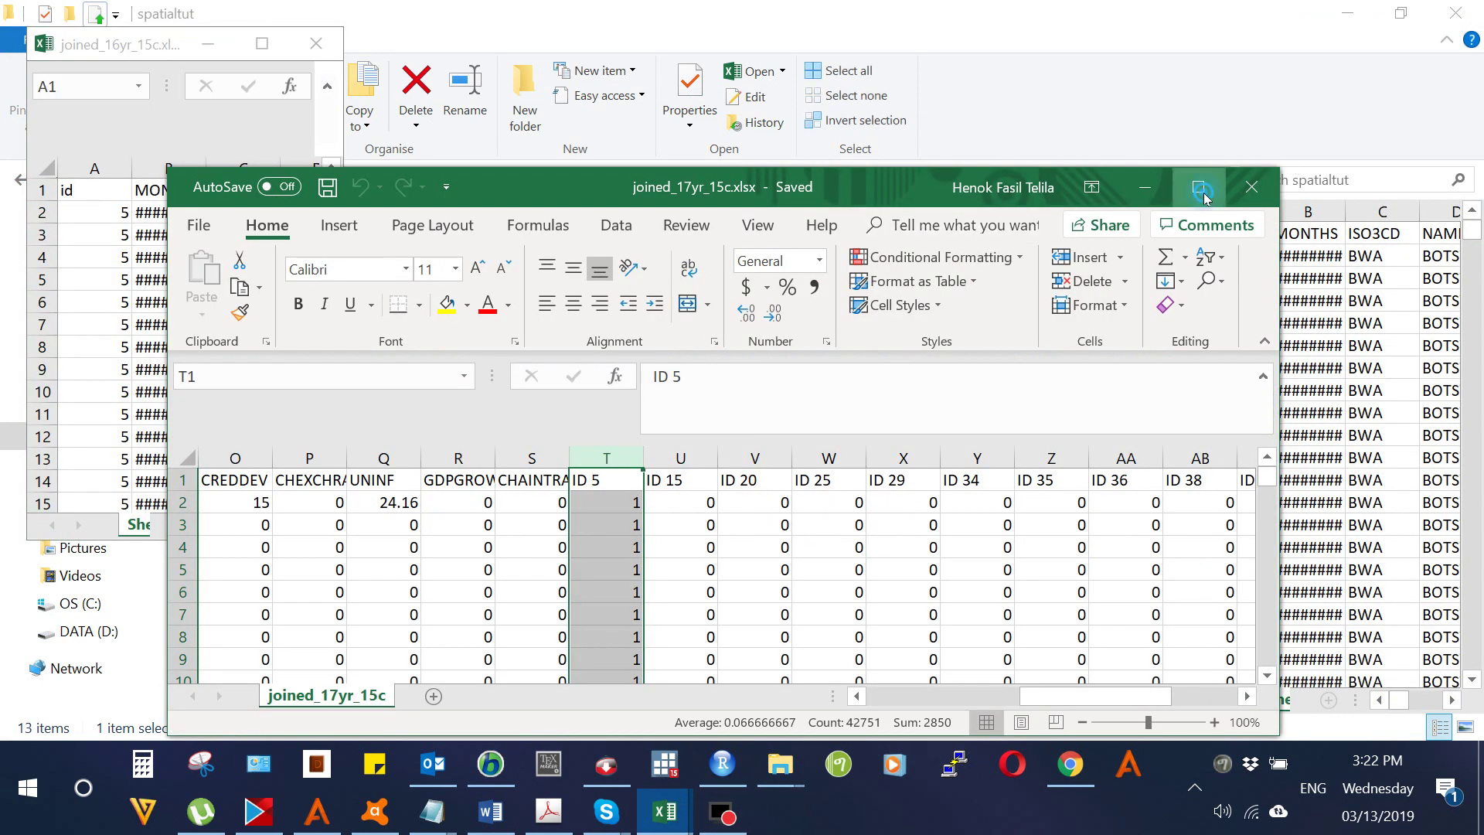
click(1201, 183)
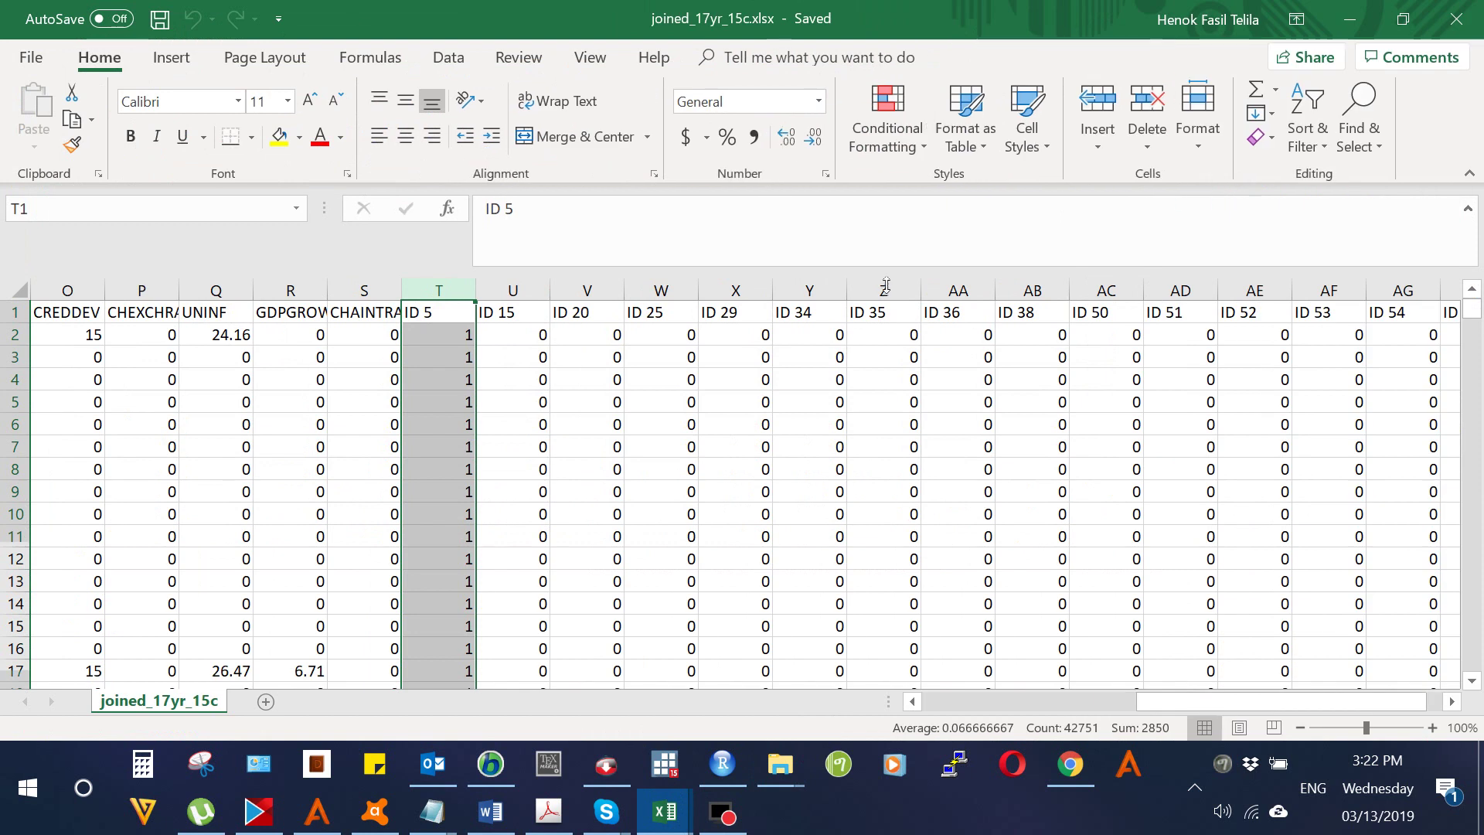
click(1351, 18)
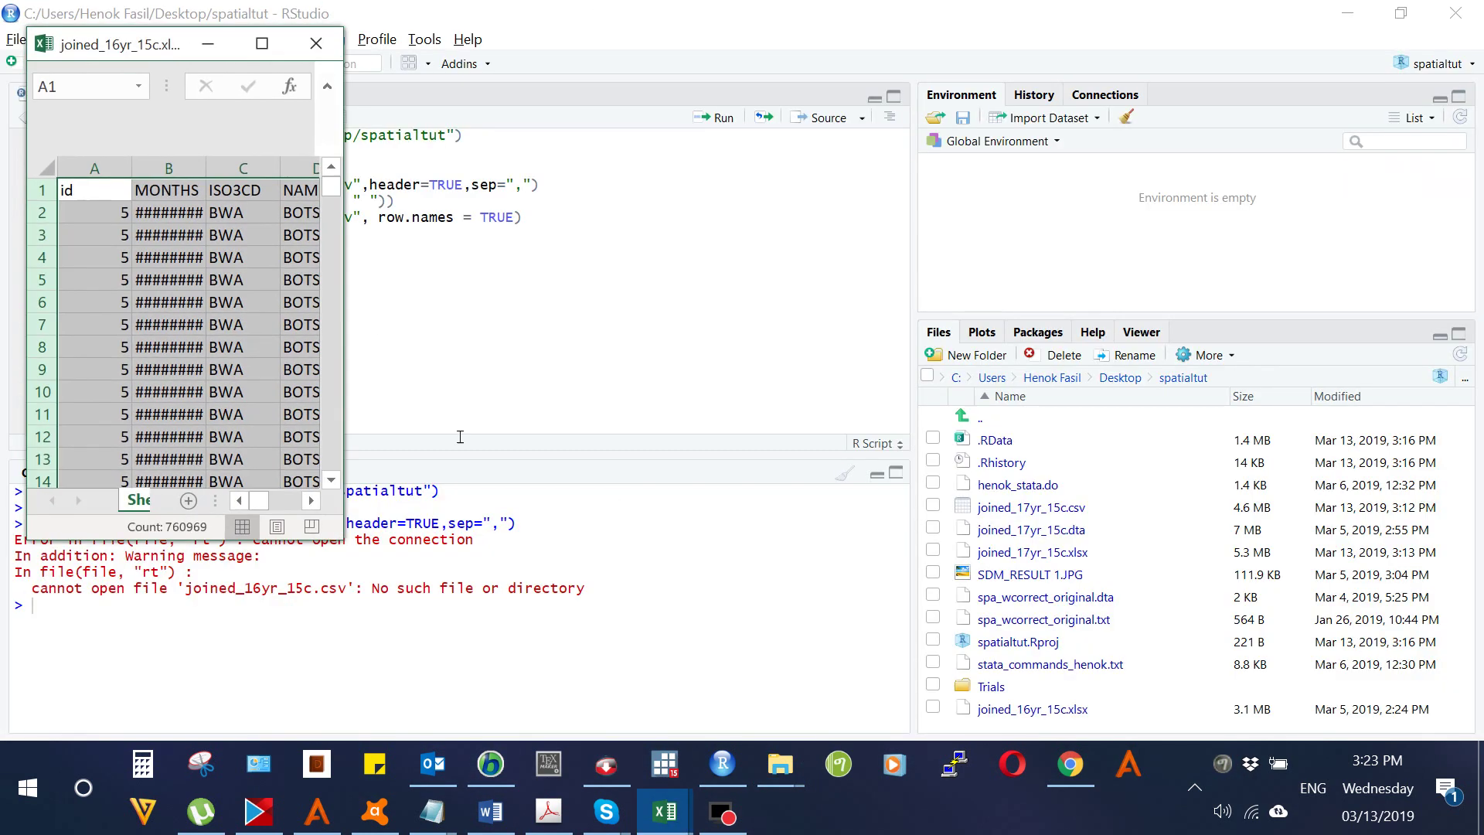
Step: Clear the whole-sheet selection in the joined_16yr_15c workbook
click(262, 43)
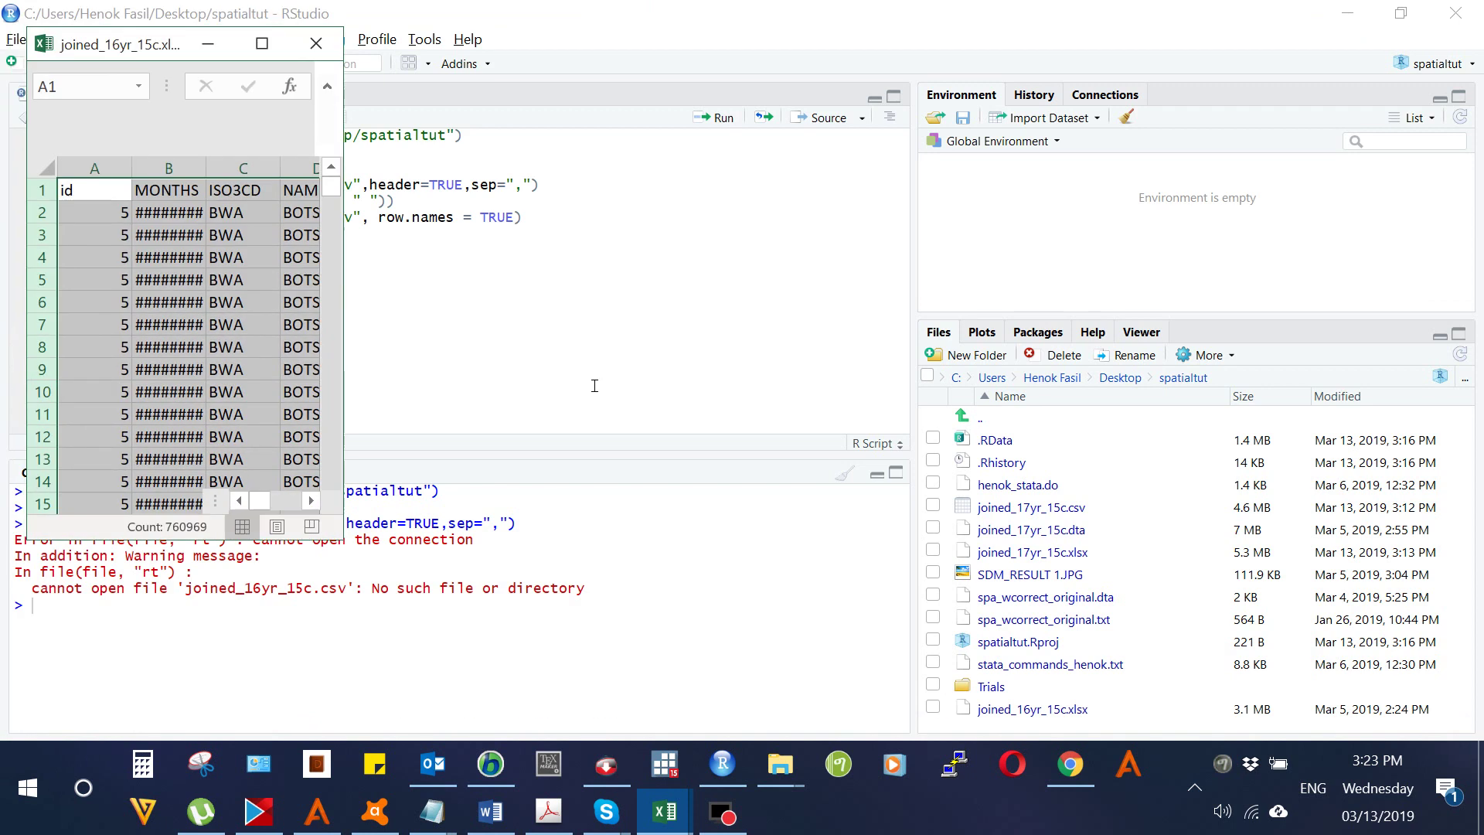
click(251, 478)
click(241, 371)
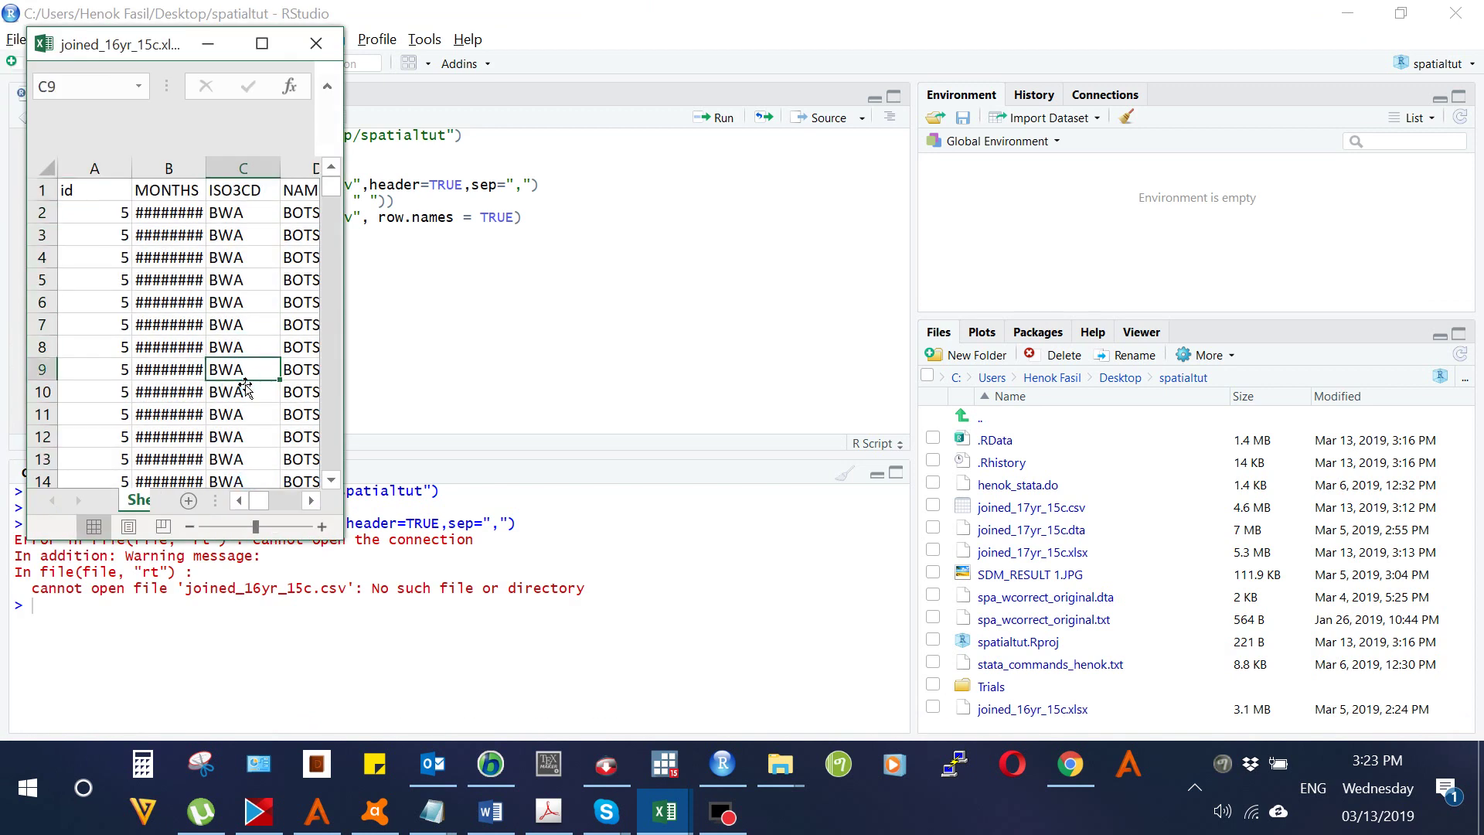
Step: Save the workbook as joined_16yr_15c.csv (CSV Comma delimited), then minimize Excel
key(F12)
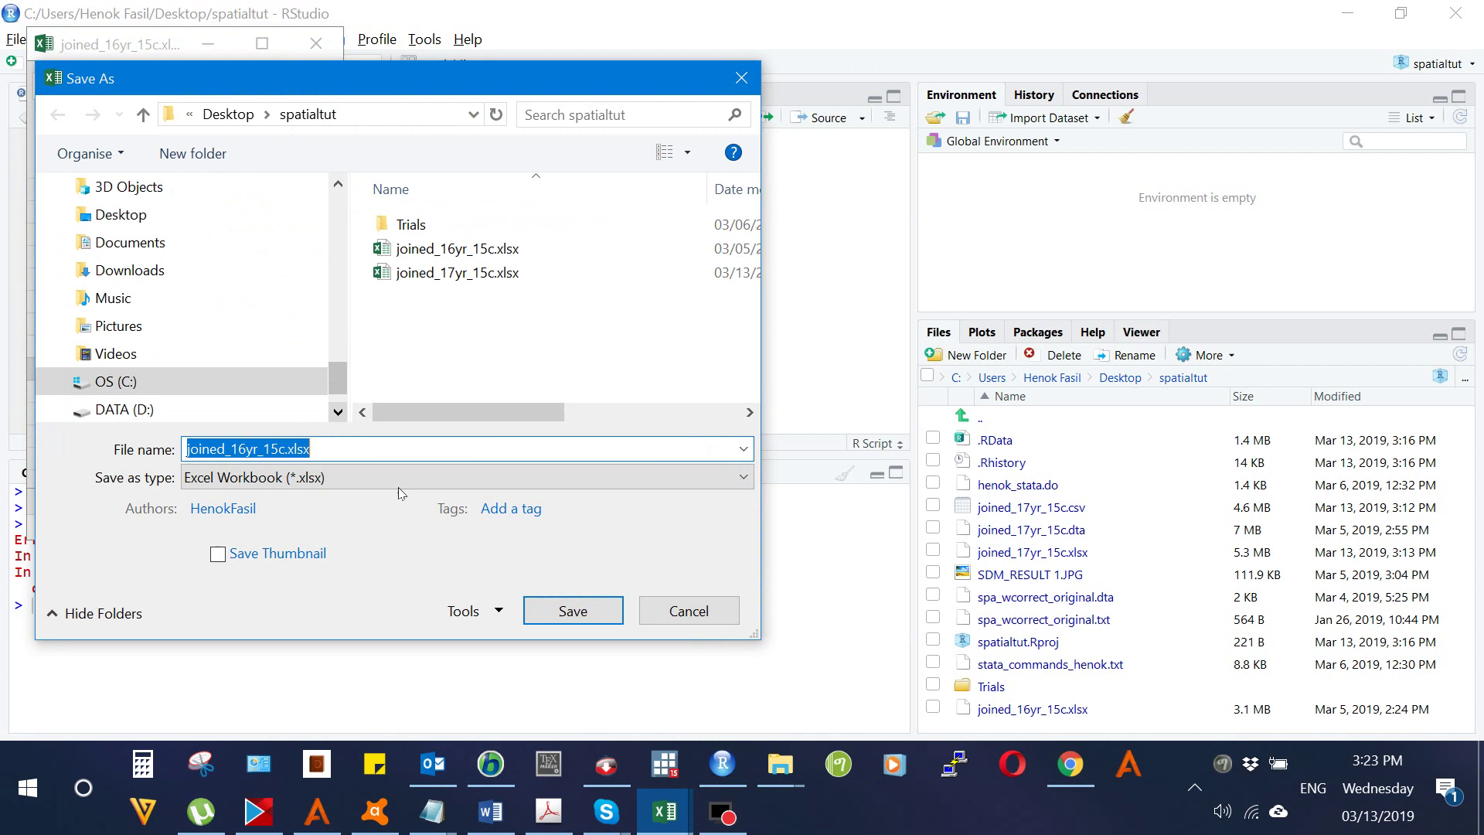
click(398, 477)
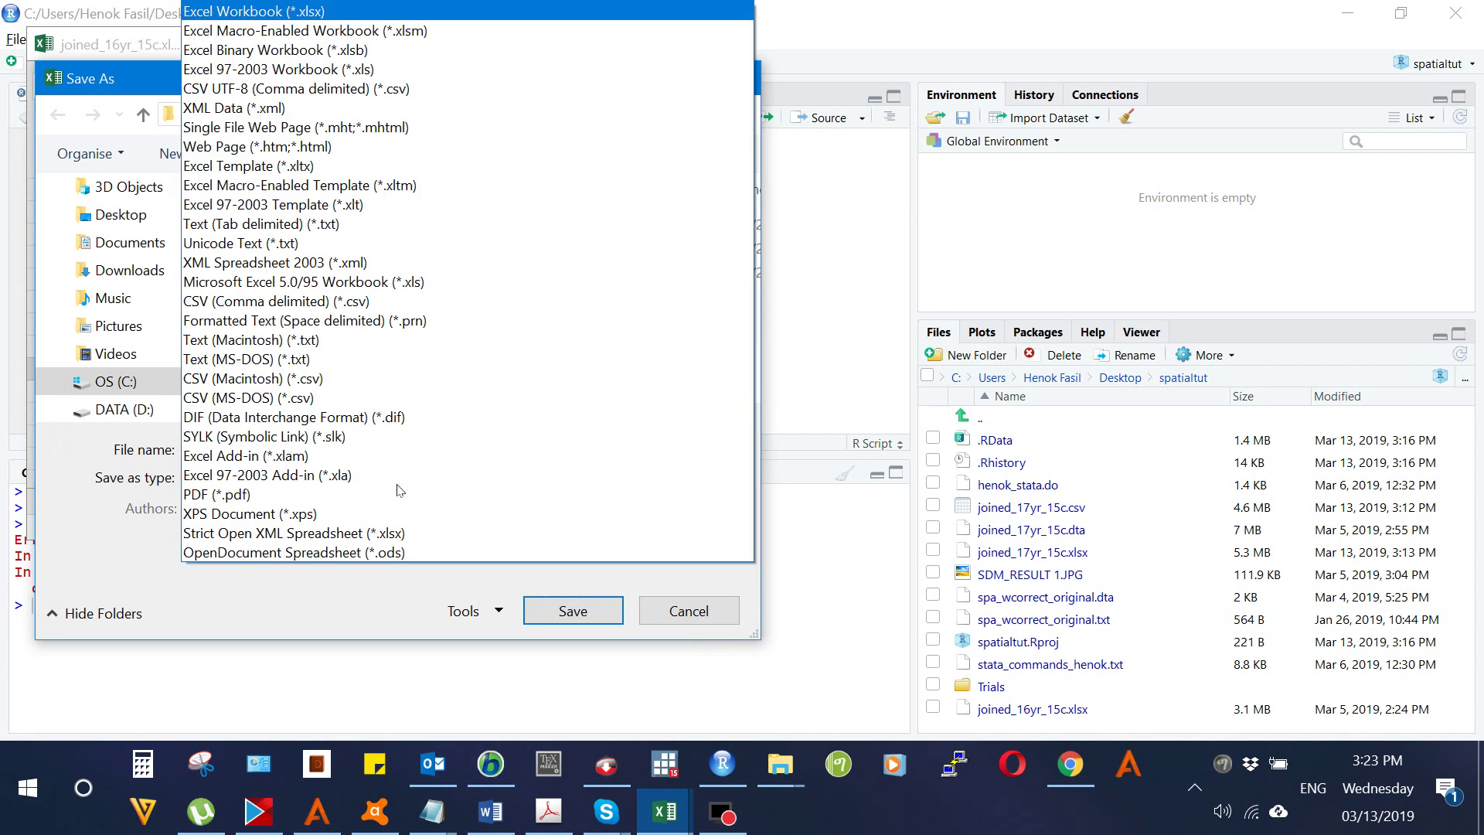
click(290, 299)
click(573, 584)
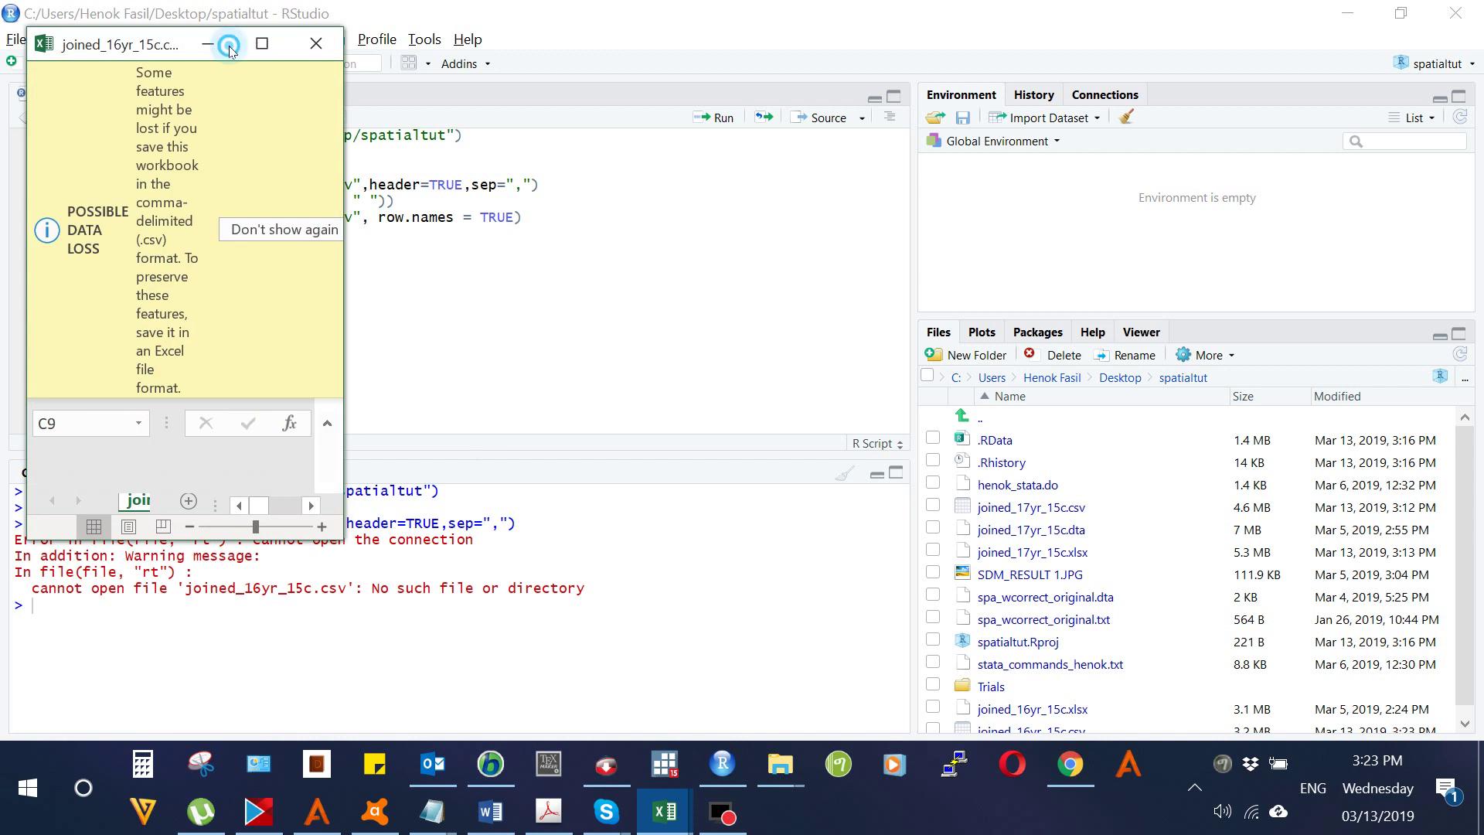
click(208, 43)
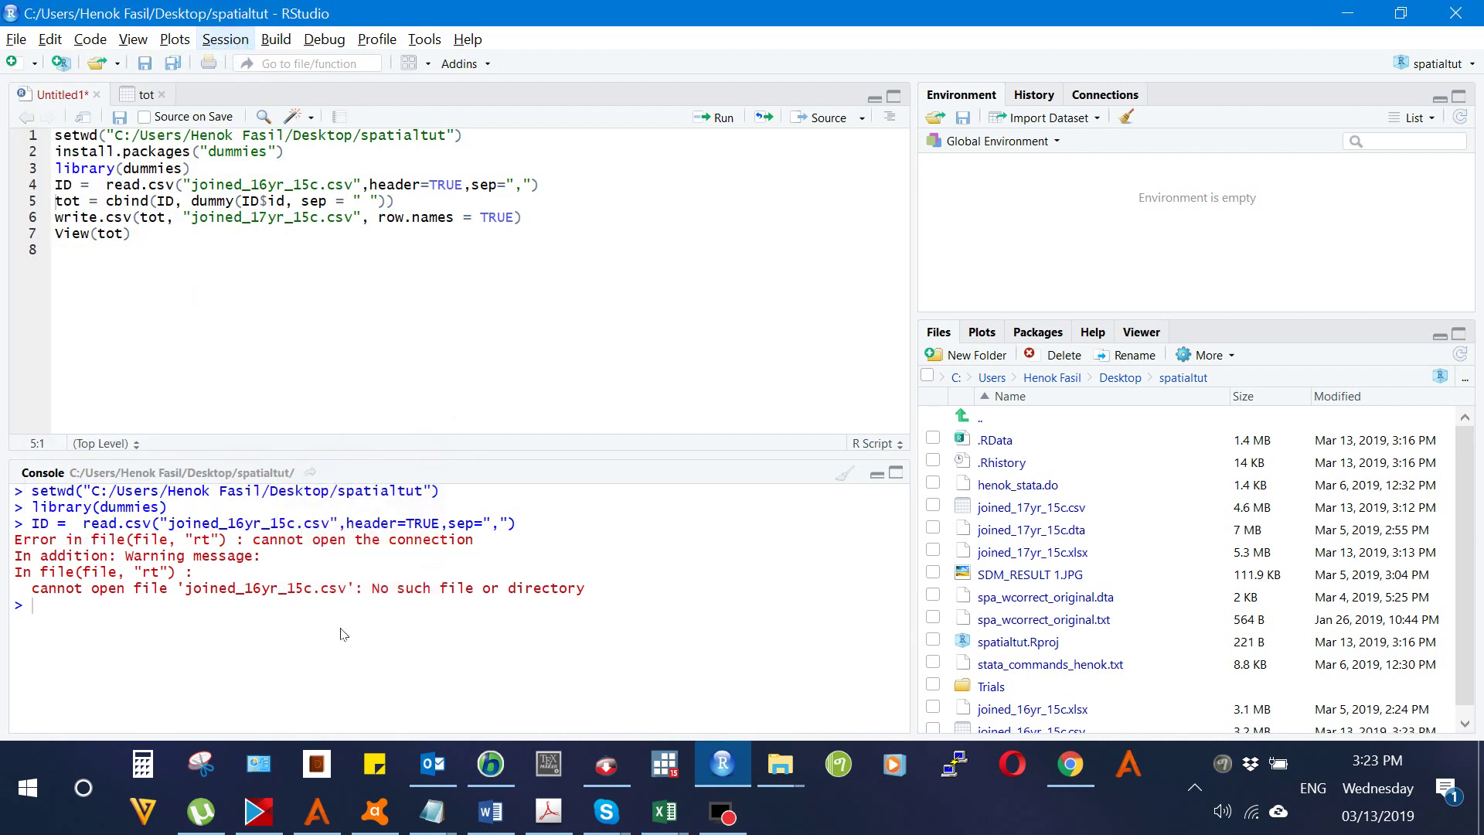
Step: Rerun read.csv to load ID (40050 obs. of 19 variables) and expand its structure
click(576, 187)
key(ctrl+Return)
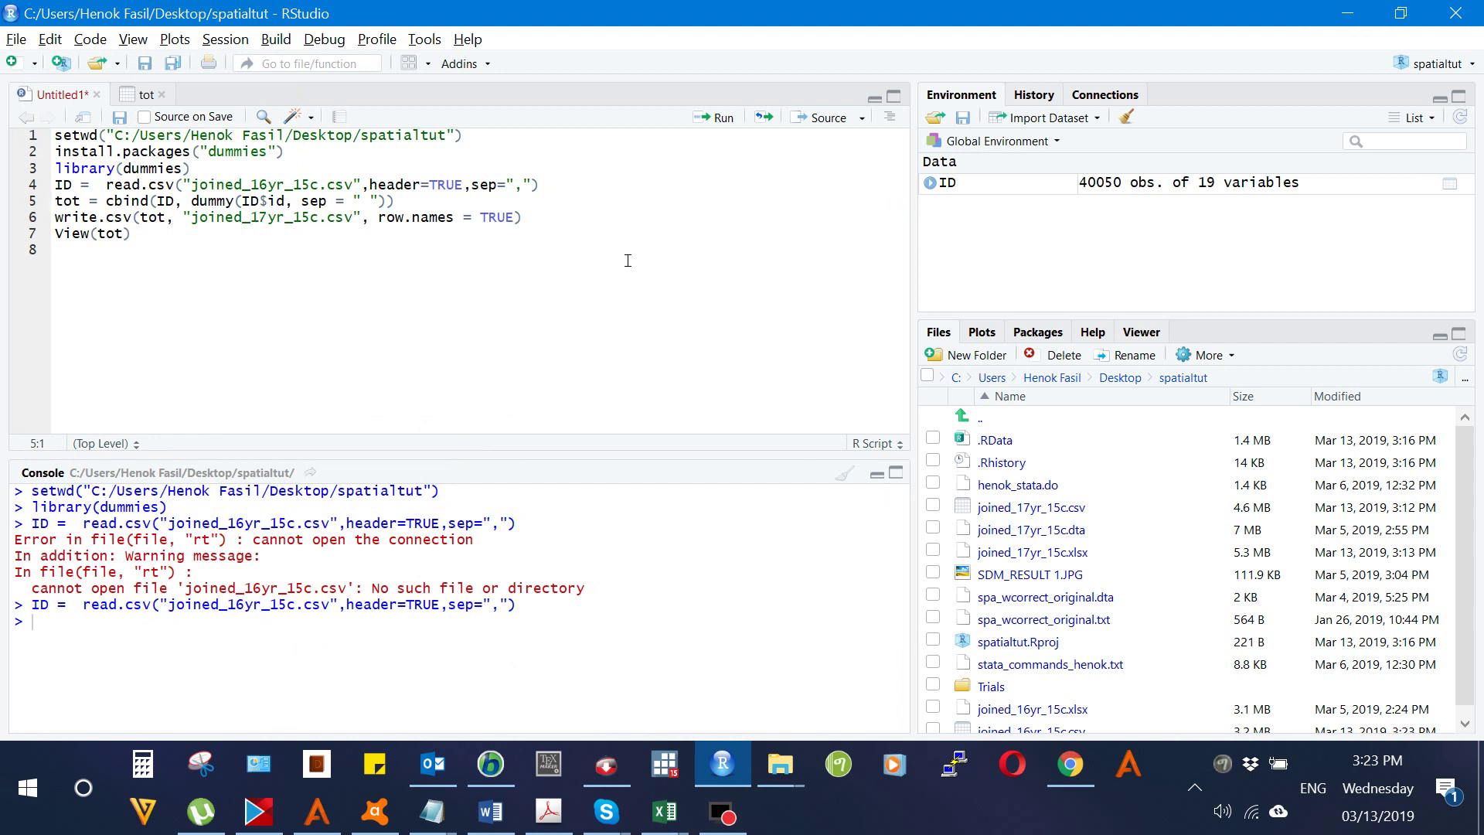
click(930, 184)
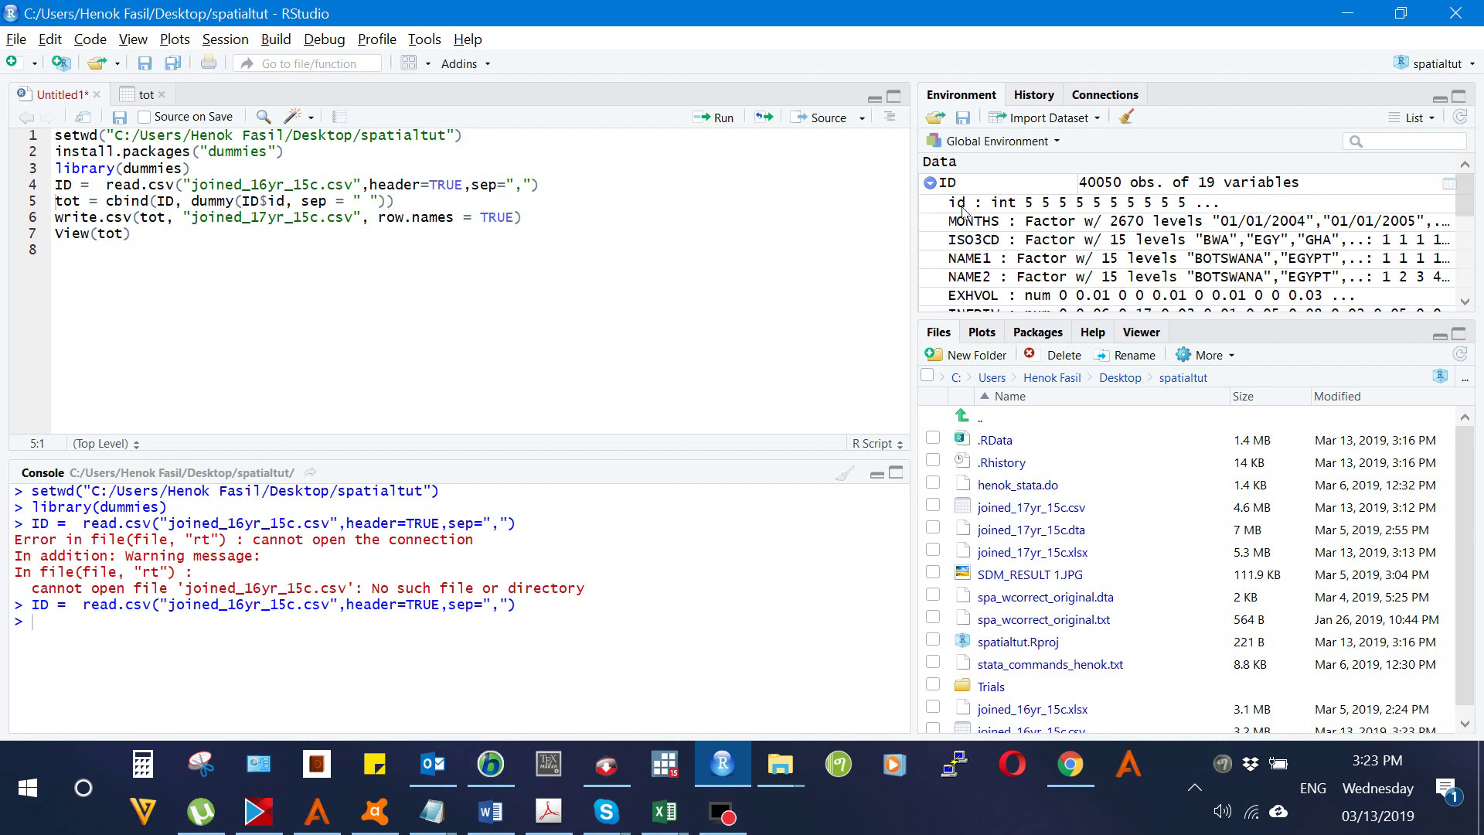
click(133, 238)
Step: Add View(ID) on a new line after read.csv and run it
click(563, 186)
key(Return)
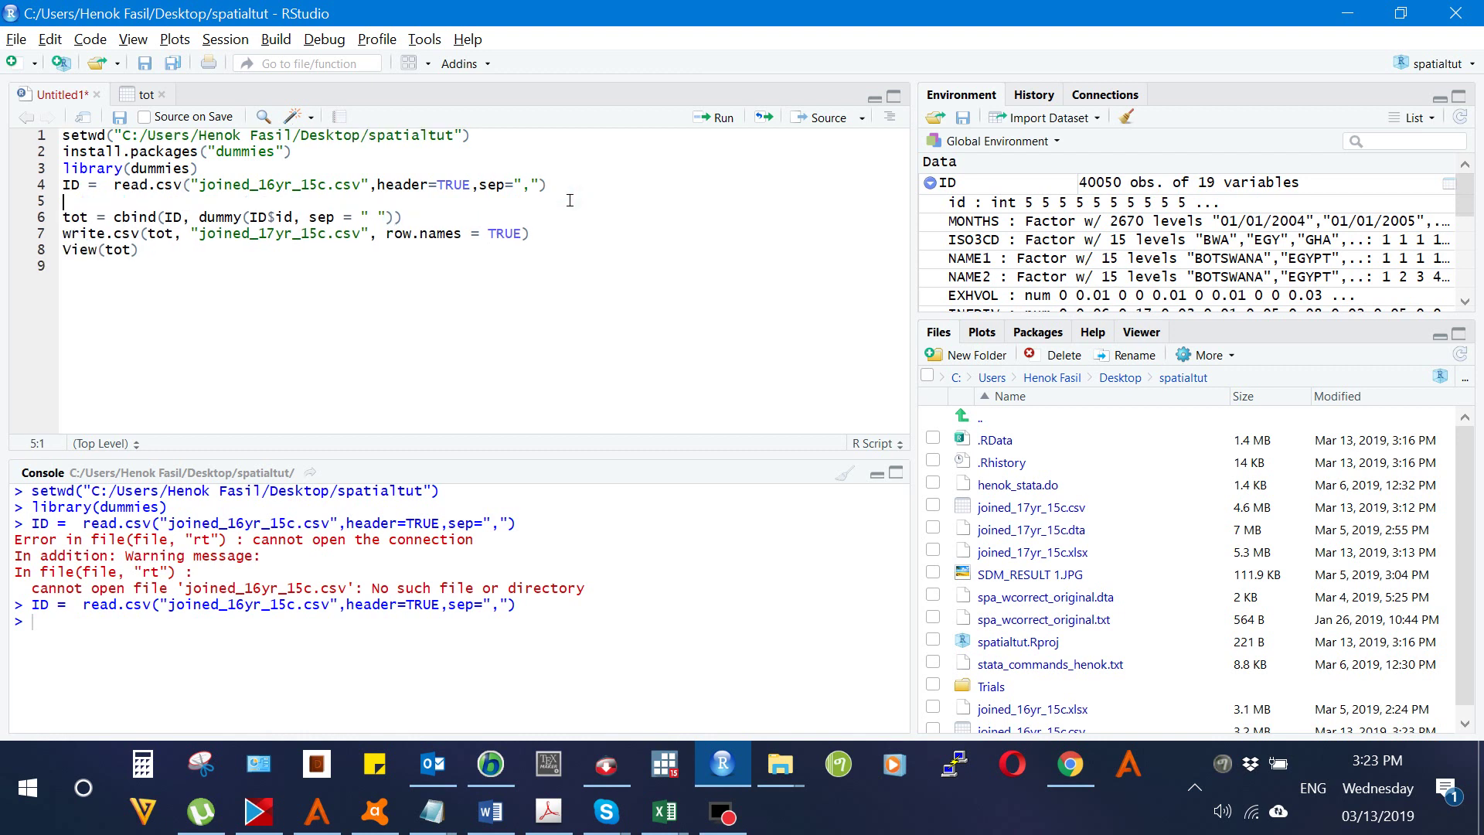
text(View()
text(ID))
key(ctrl+Return)
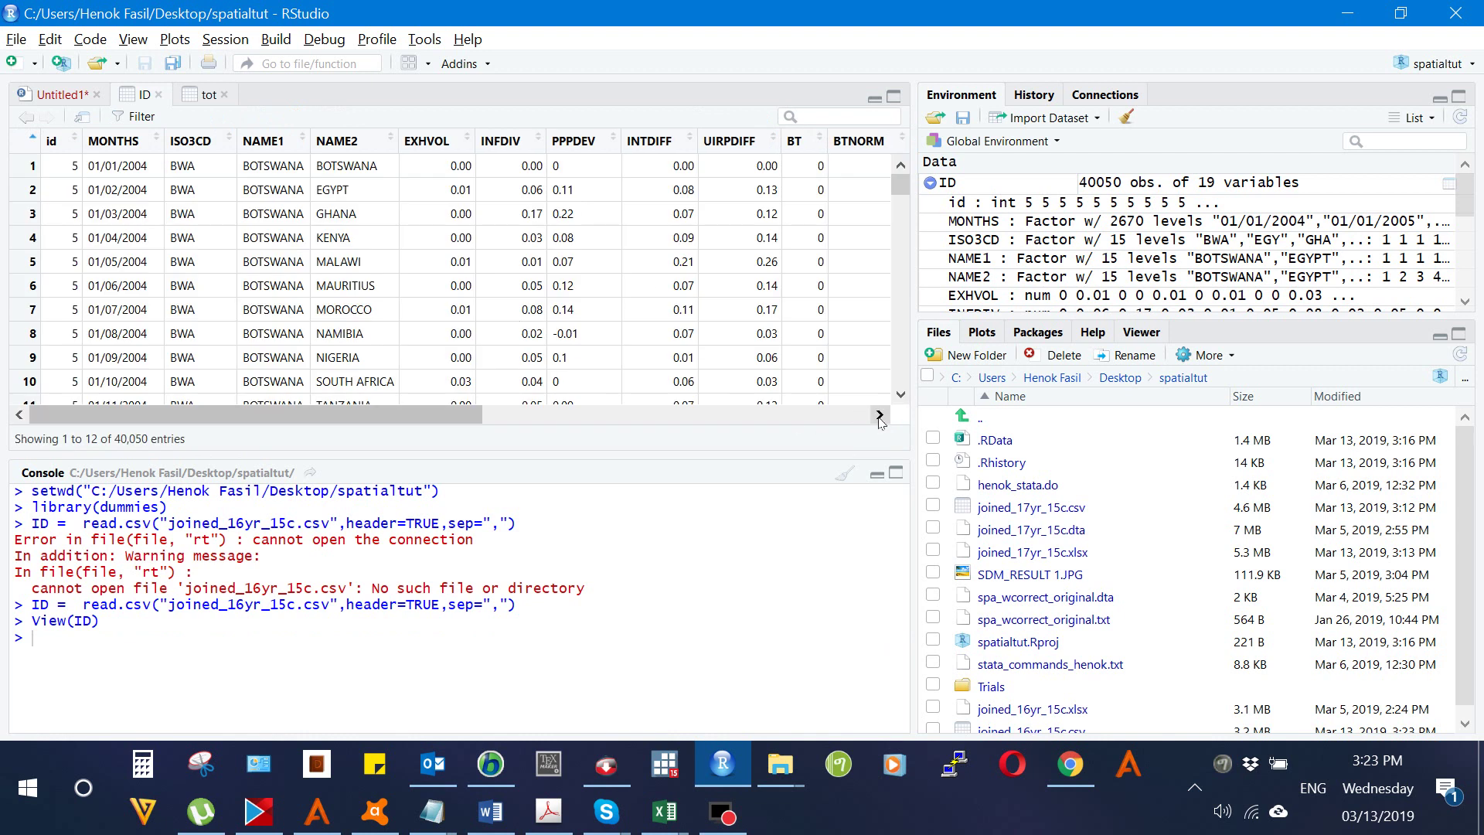
Step: Scroll the ID viewer right to bring columns through CHAINTRATE into view
click(879, 416)
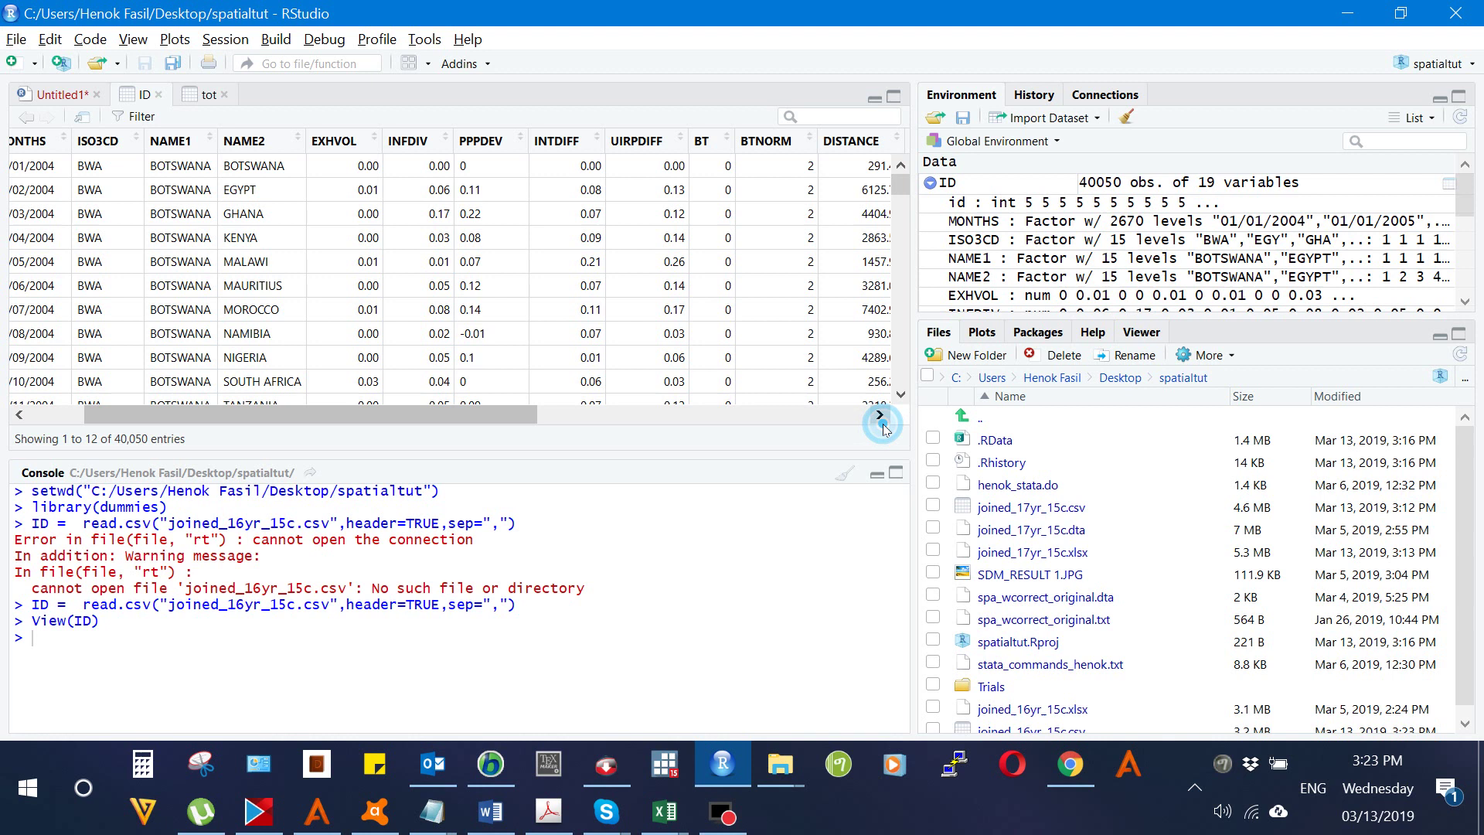
click(880, 417)
click(879, 416)
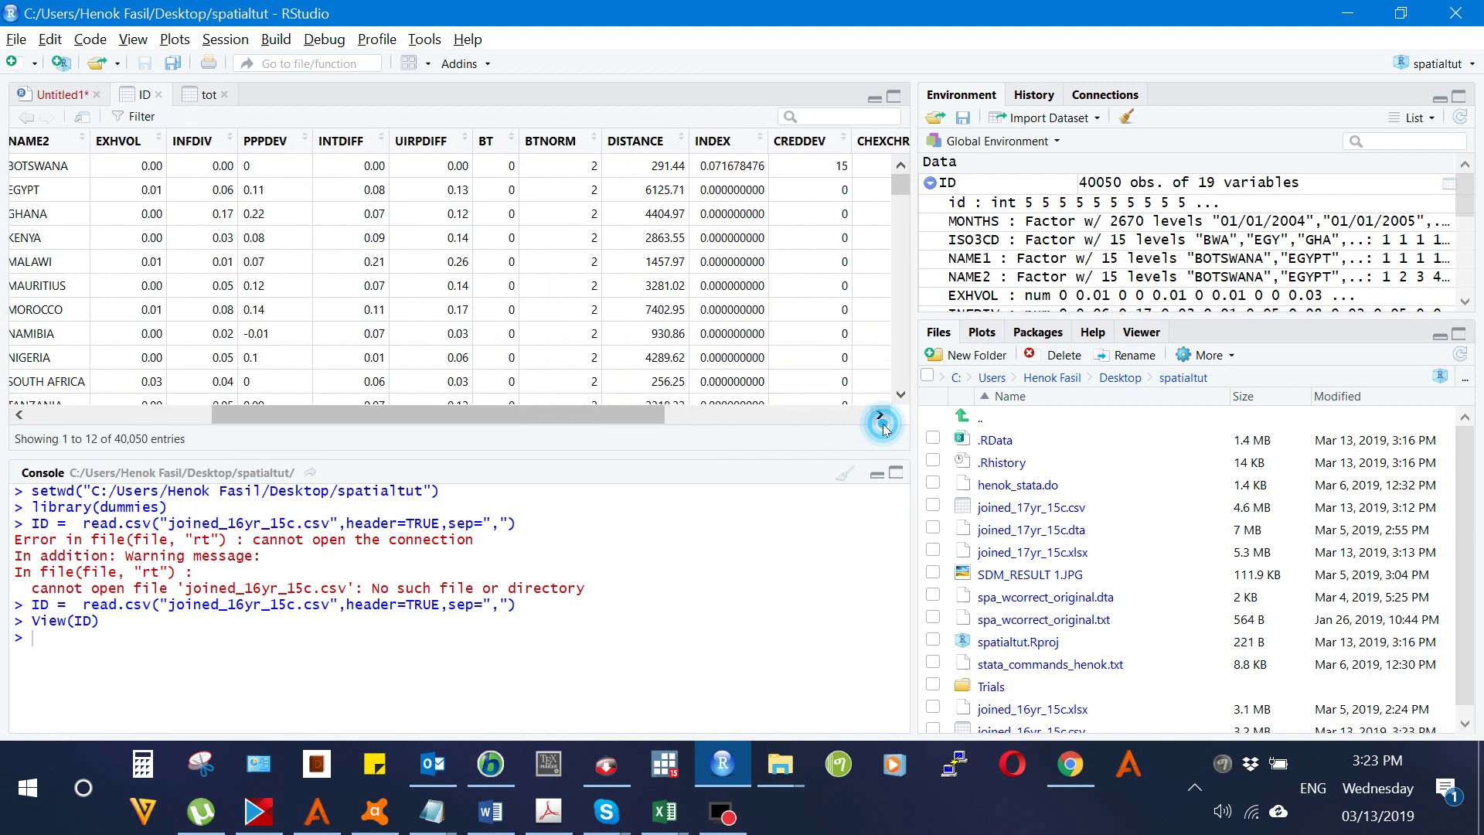
click(880, 415)
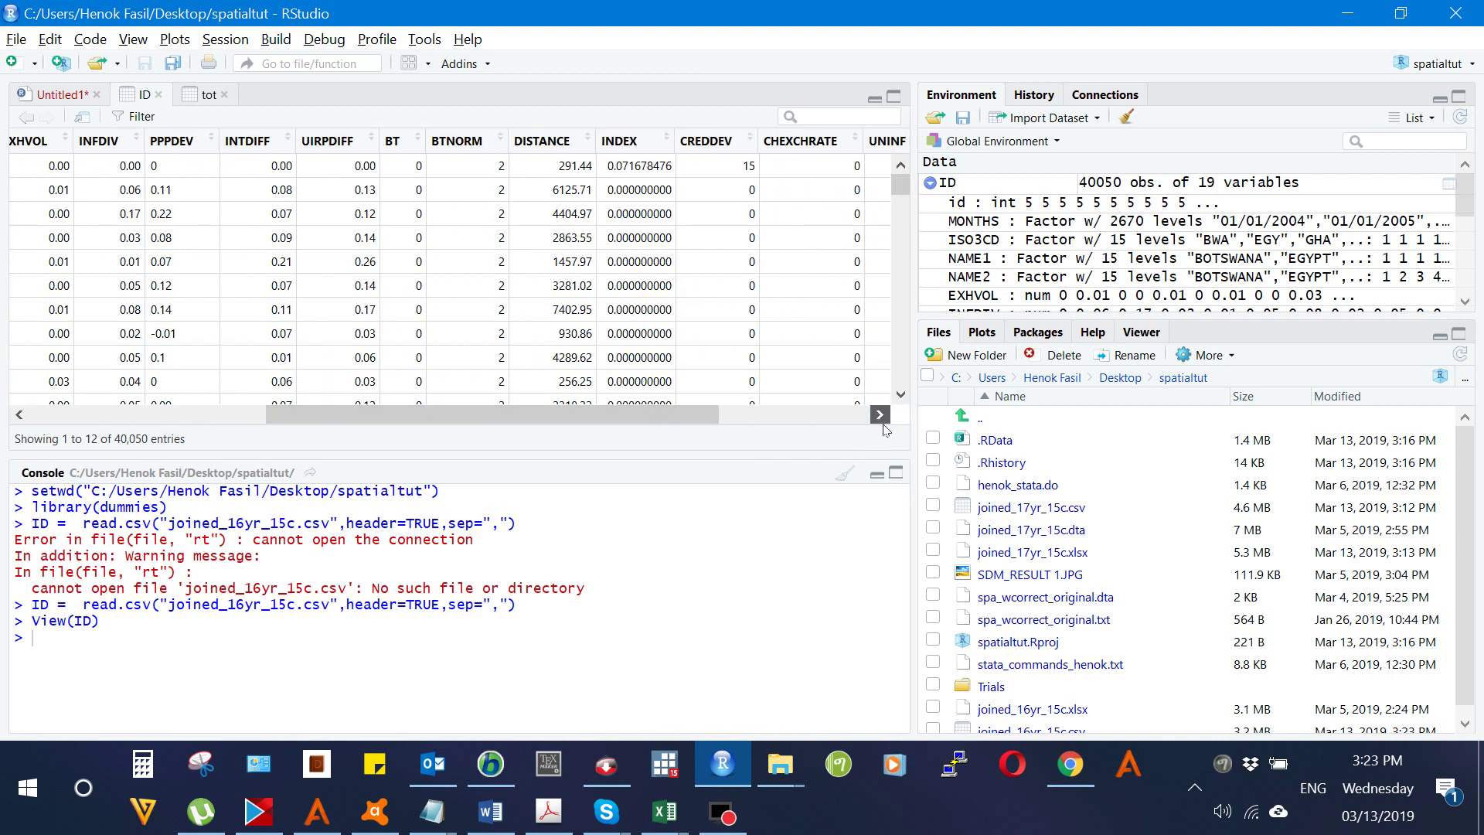
click(880, 418)
click(880, 418)
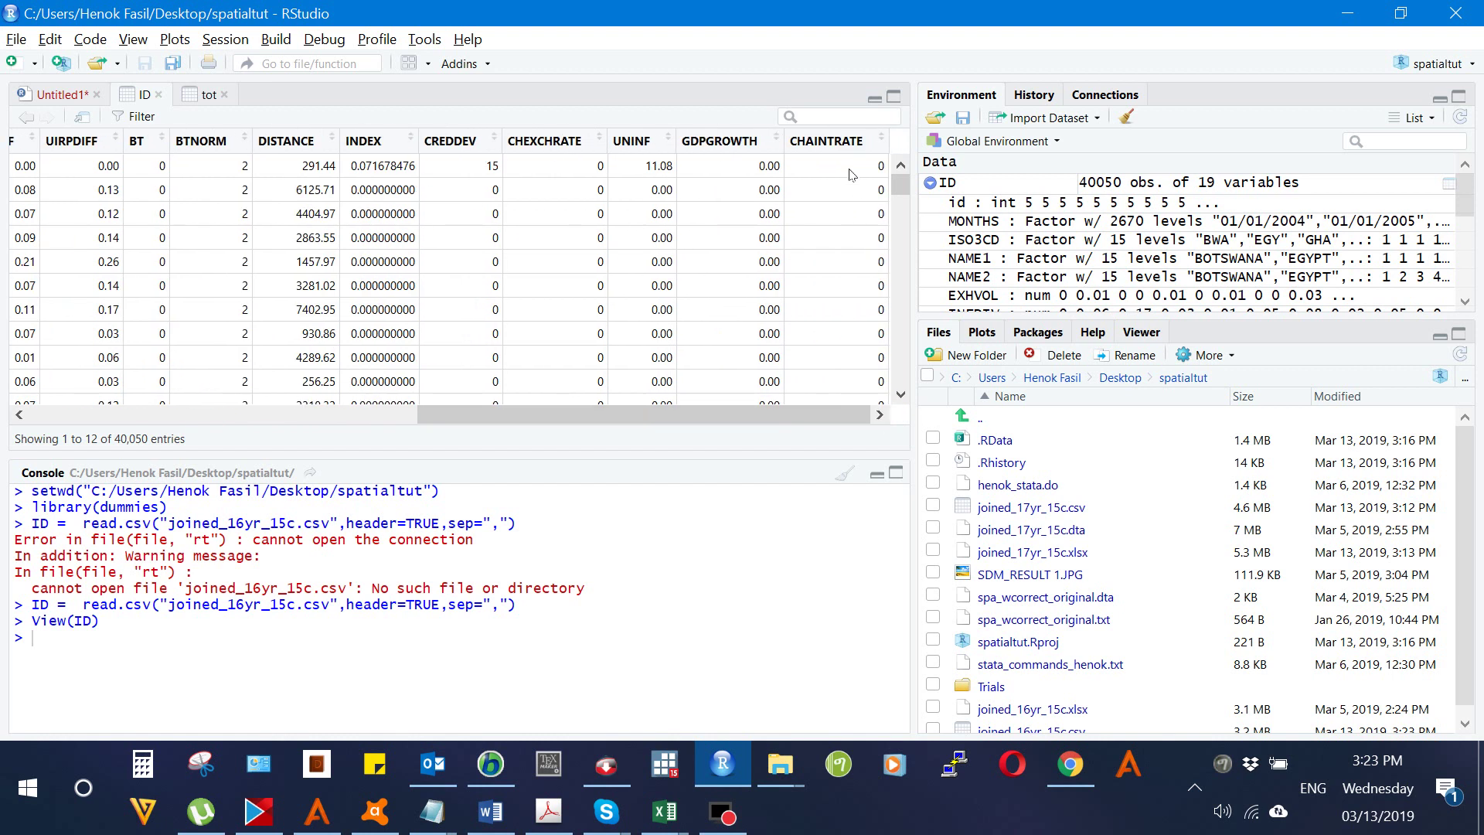
Step: In Untitled1, run line 6, tot = cbind(...) with dummy(ID$id), to create tot
click(59, 94)
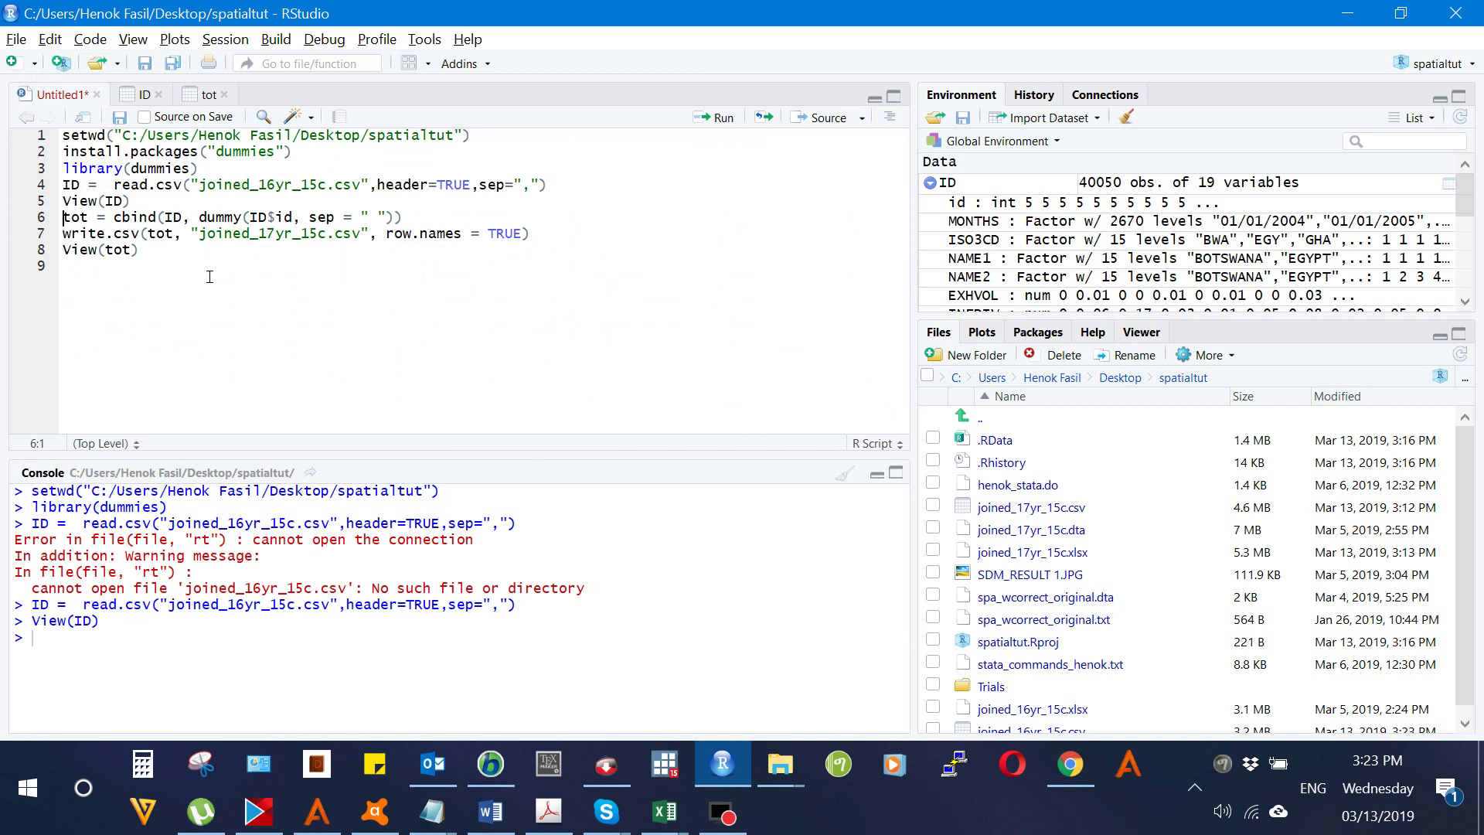
click(410, 219)
drag(250, 220, 299, 222)
right_click(276, 218)
click(296, 219)
click(427, 220)
key(ctrl+Return)
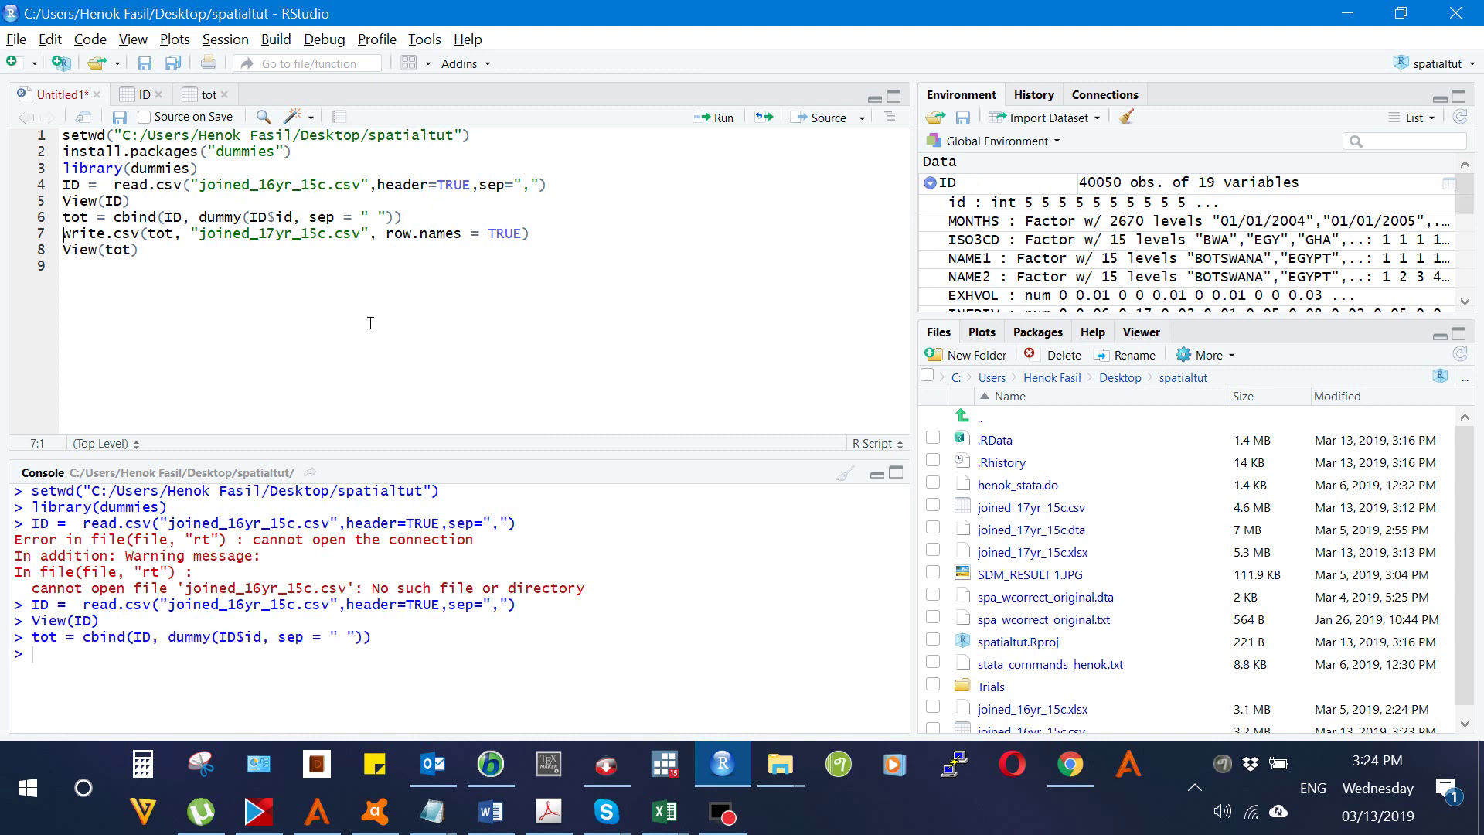
click(157, 252)
Step: Run View(tot) and scroll right to check the 0/1 dummy columns ID 5, ID 15, ID 20
key(ctrl+Return)
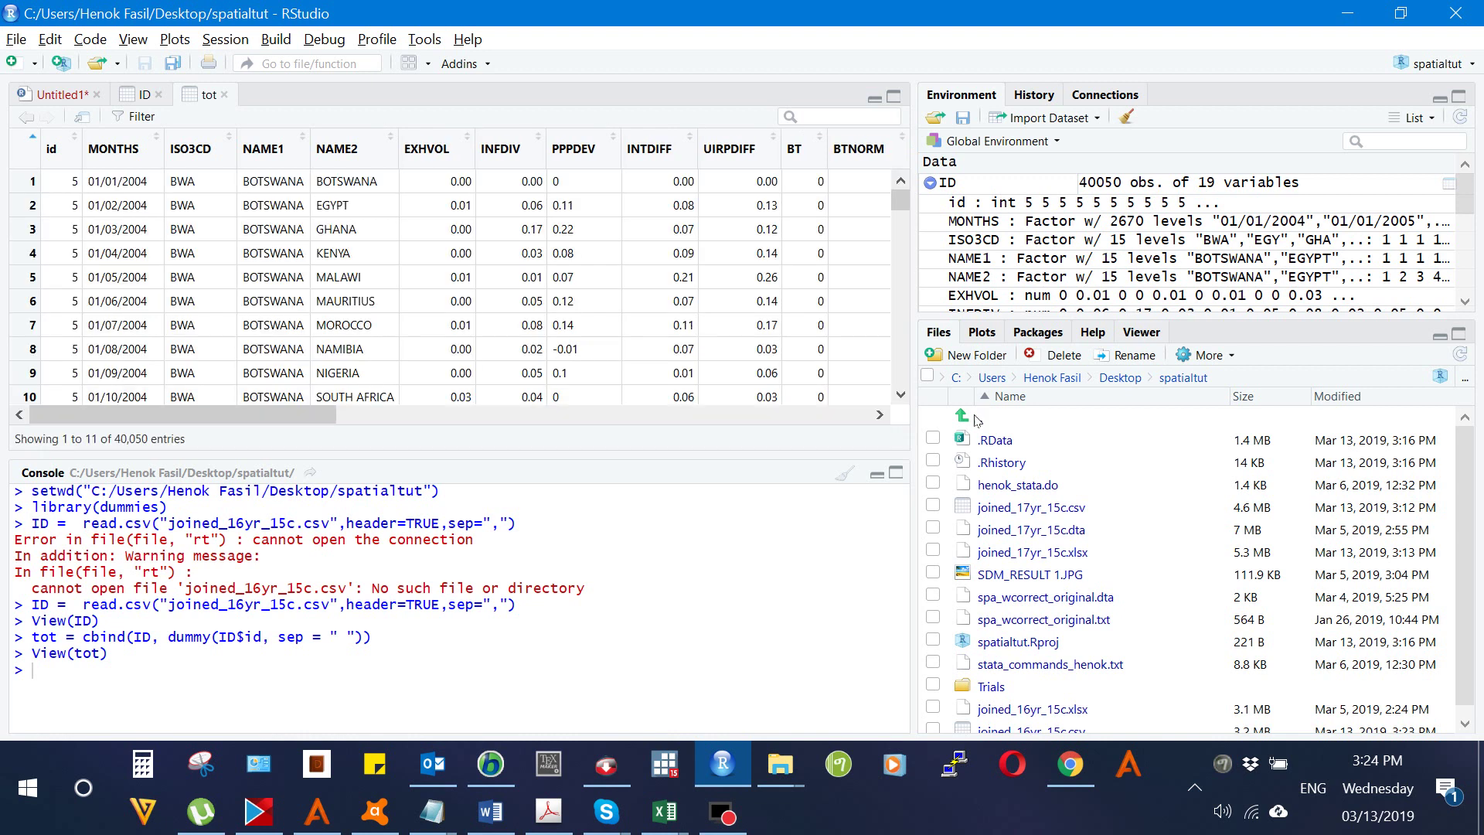
click(881, 414)
click(880, 414)
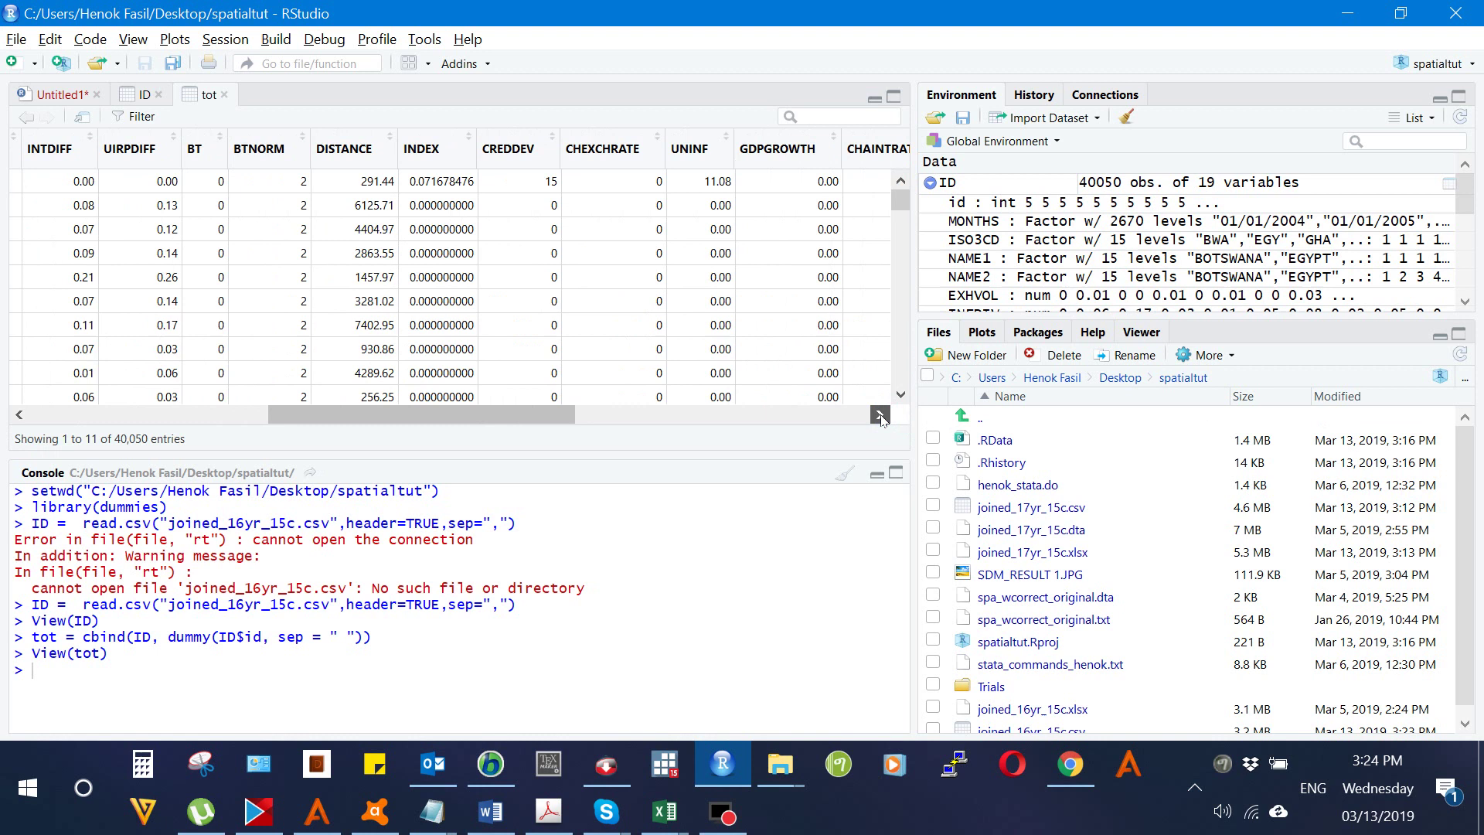
drag(881, 414, 880, 413)
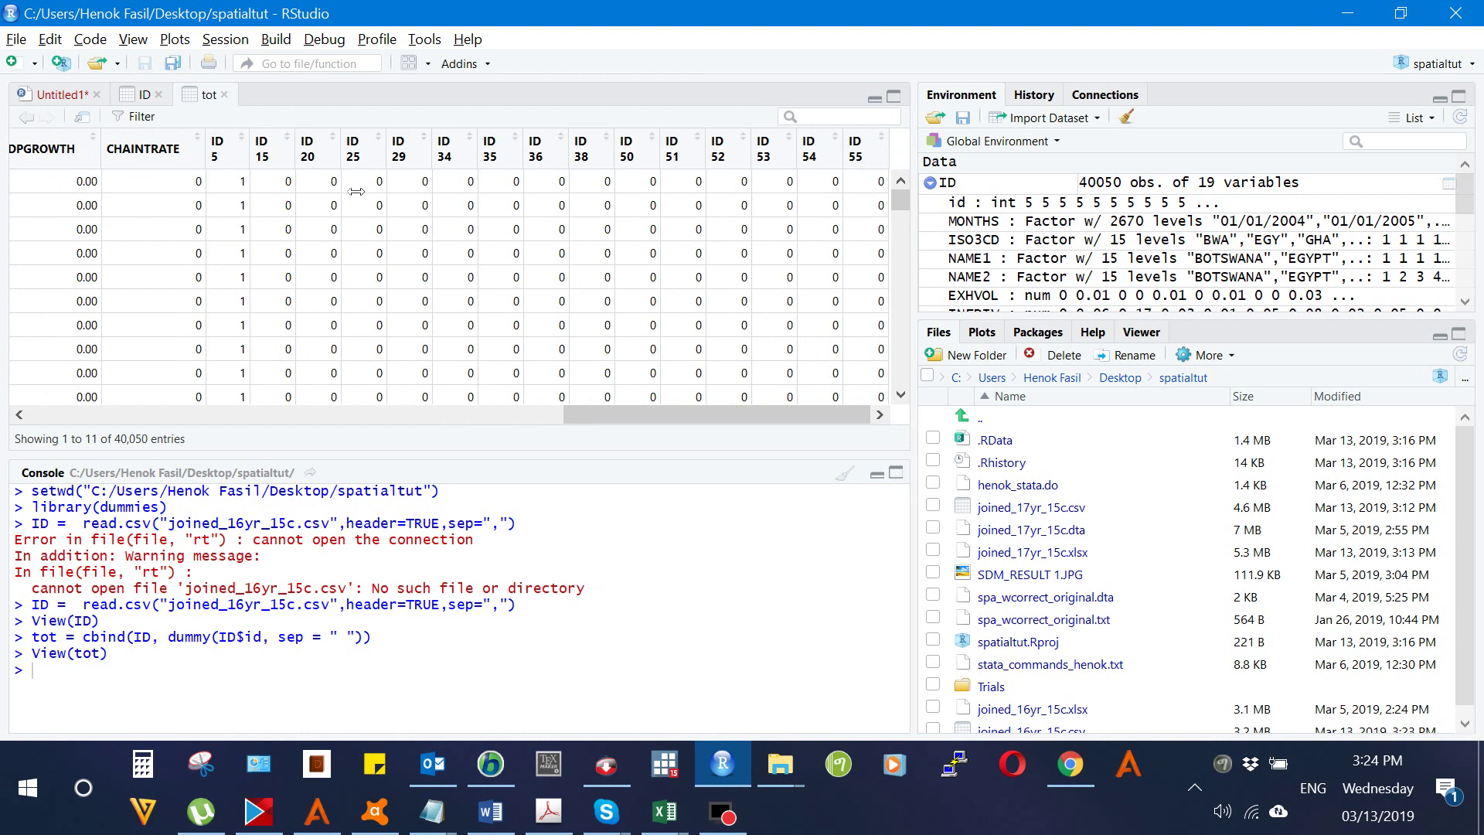
scroll(488, 269, down, 5)
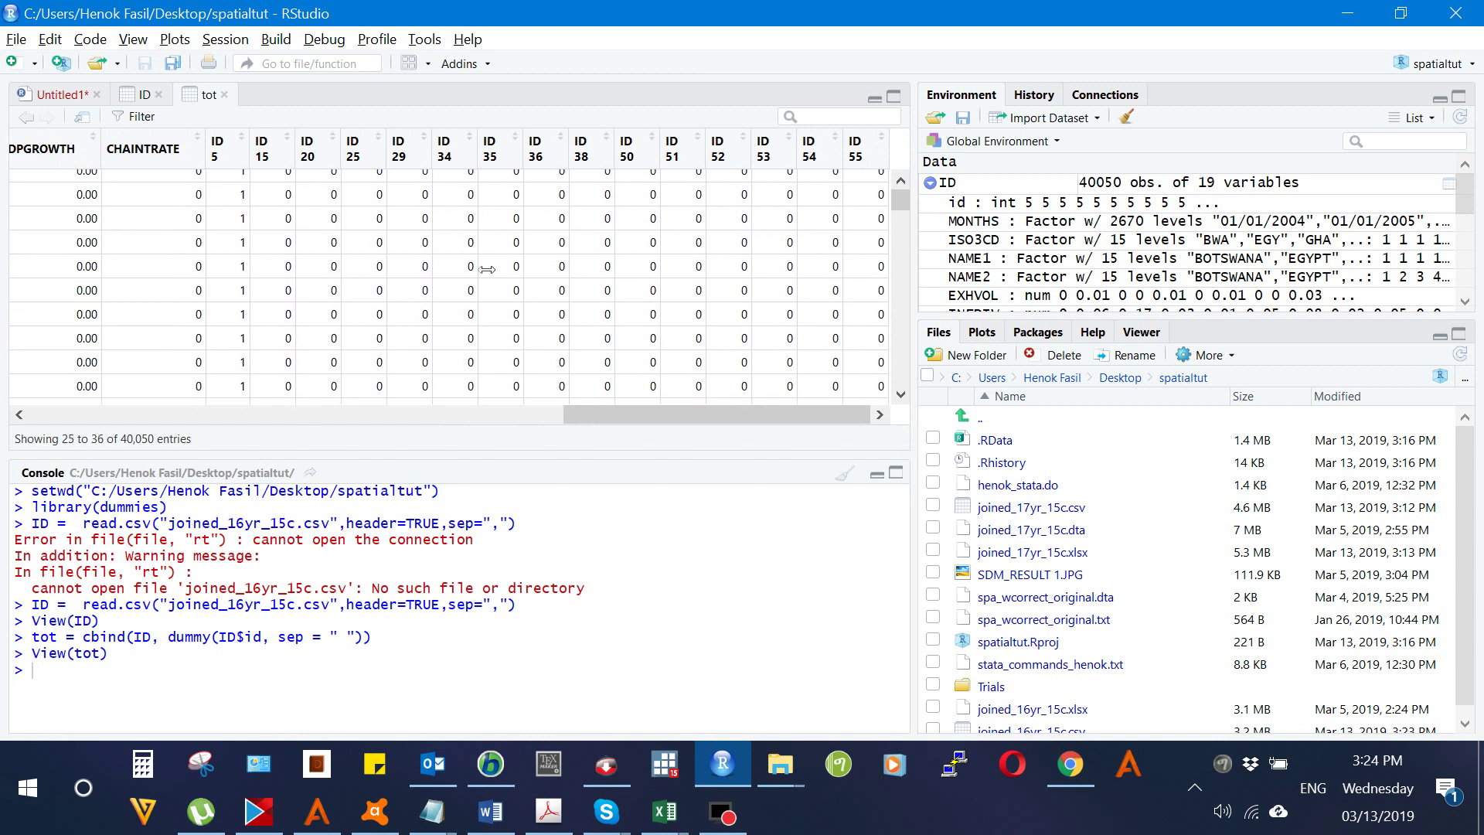
scroll(488, 269, down, 4)
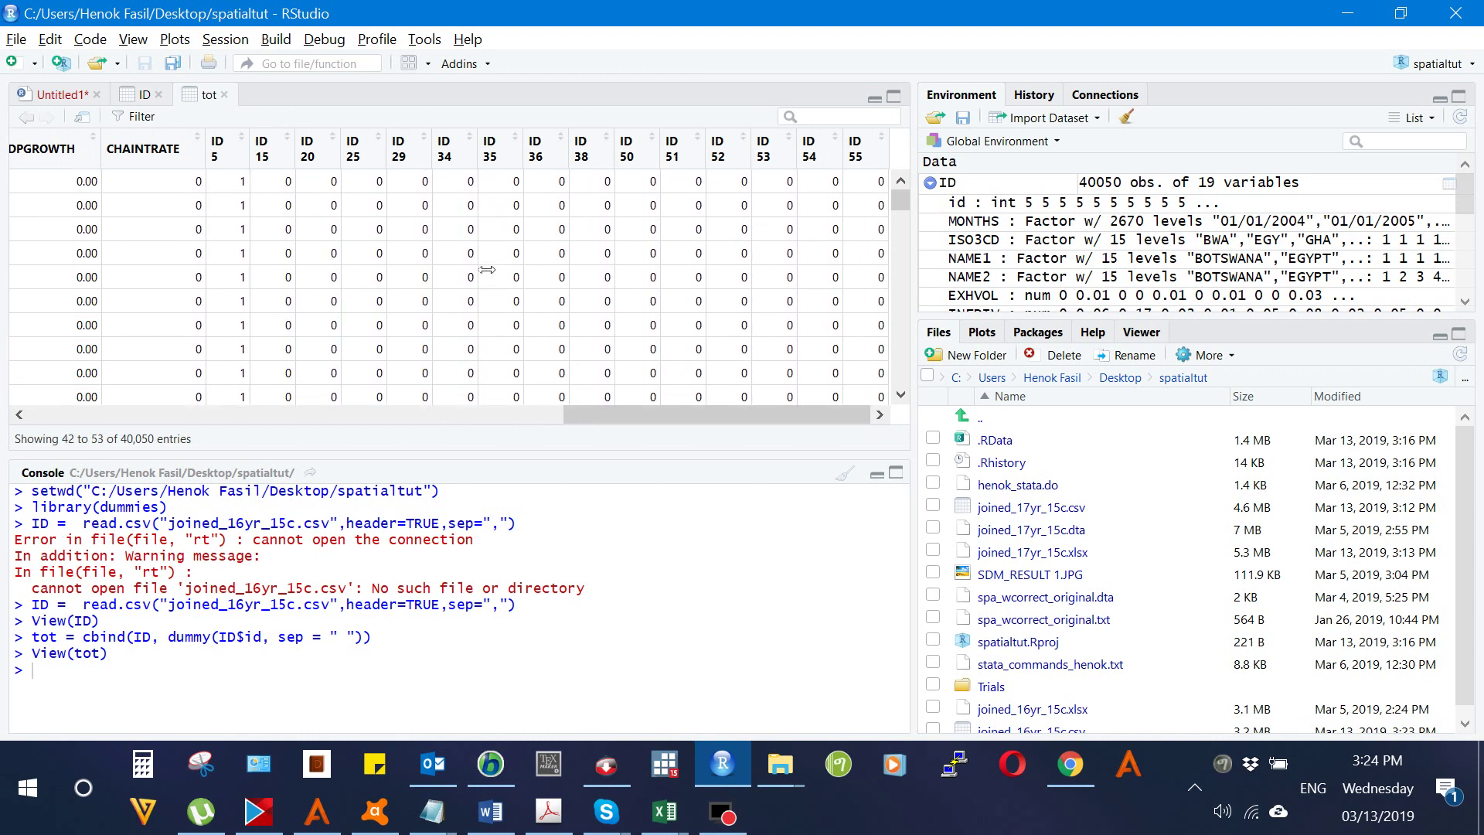
scroll(487, 270, up, 10)
click(55, 97)
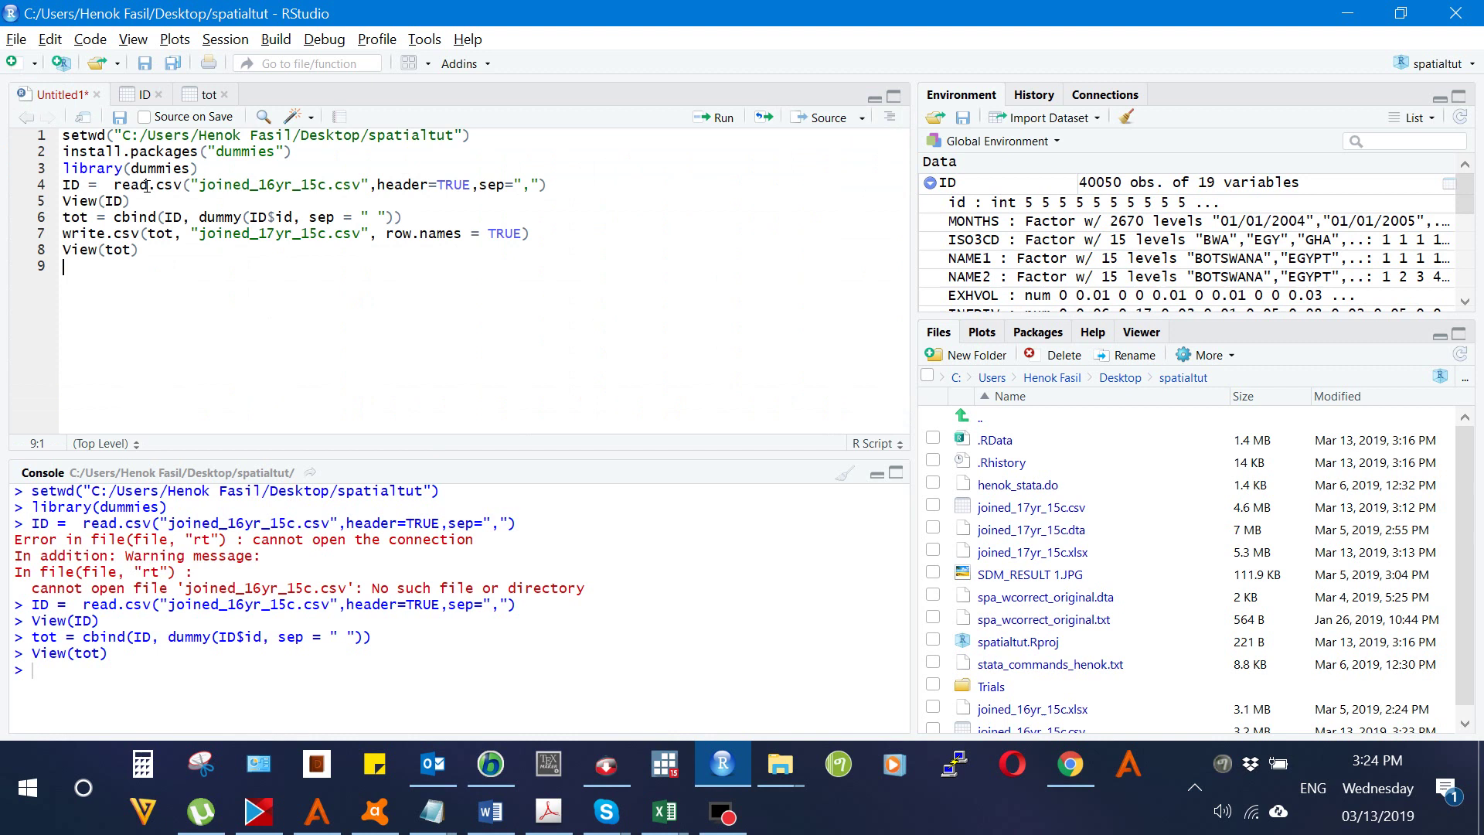